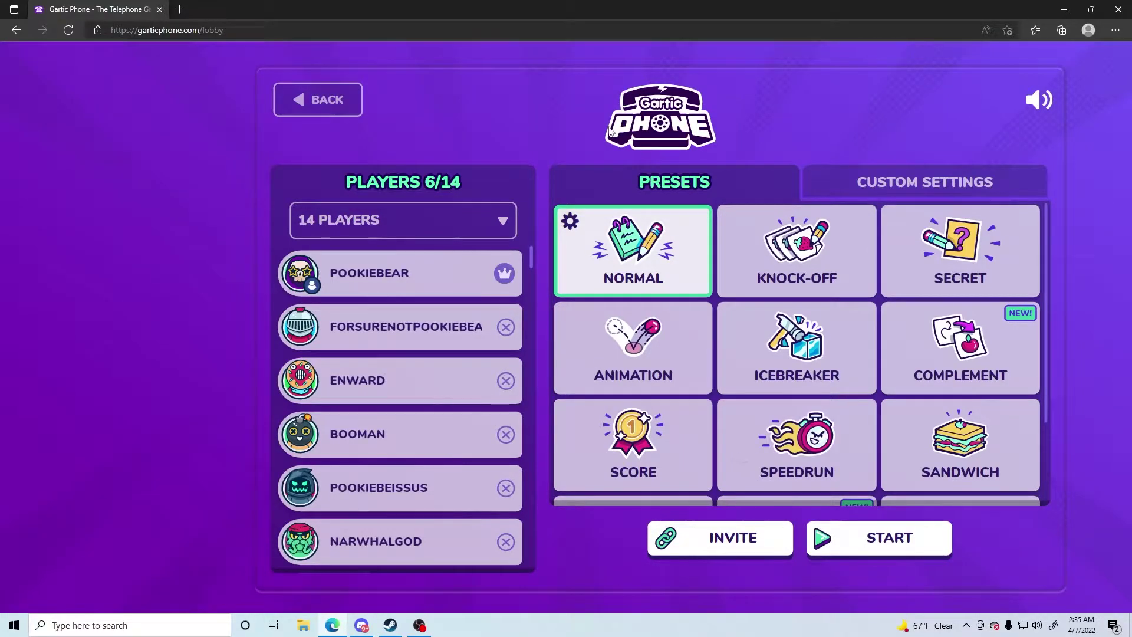
Step: Start the game and reveal PookieBear's prompt, first drawing, guess and Booman's drawing
left_click(896, 543)
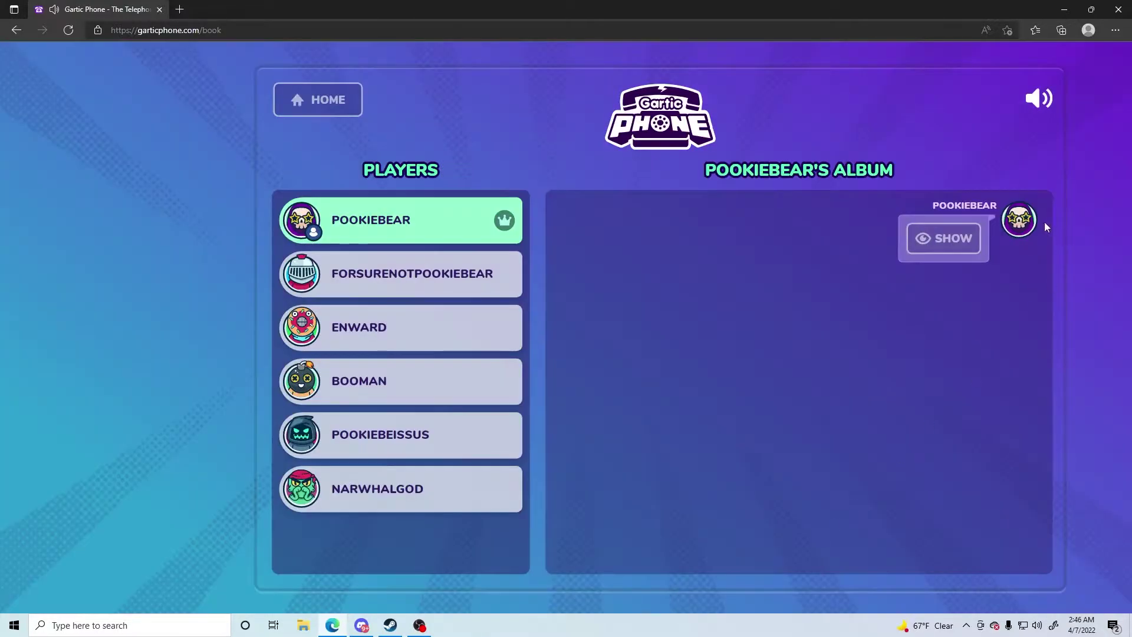
left_click(945, 239)
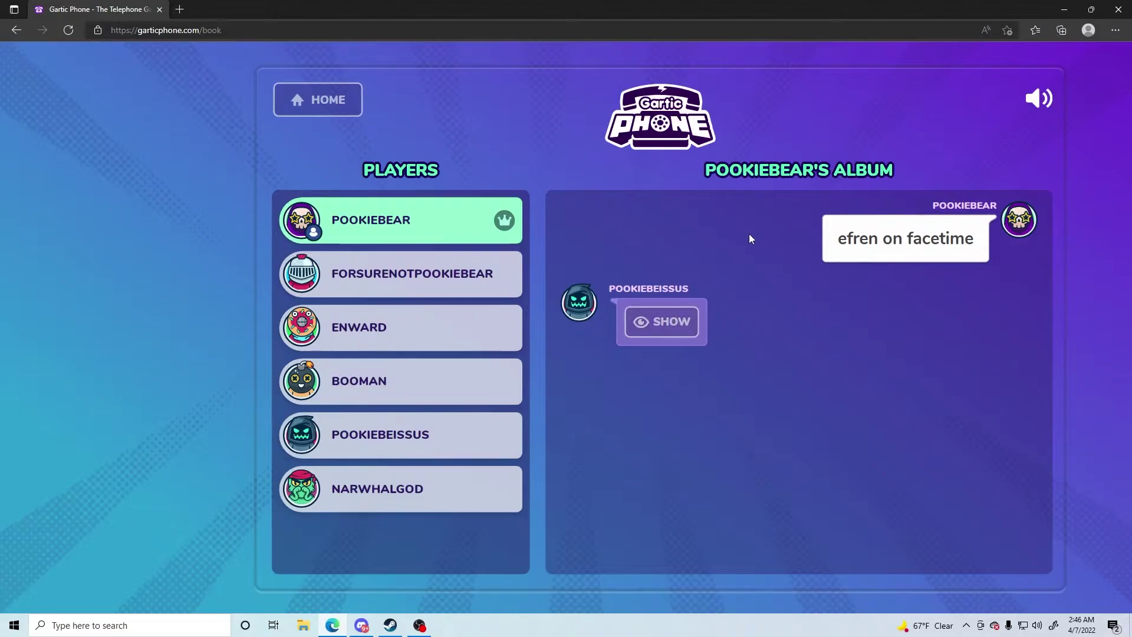
left_click(666, 320)
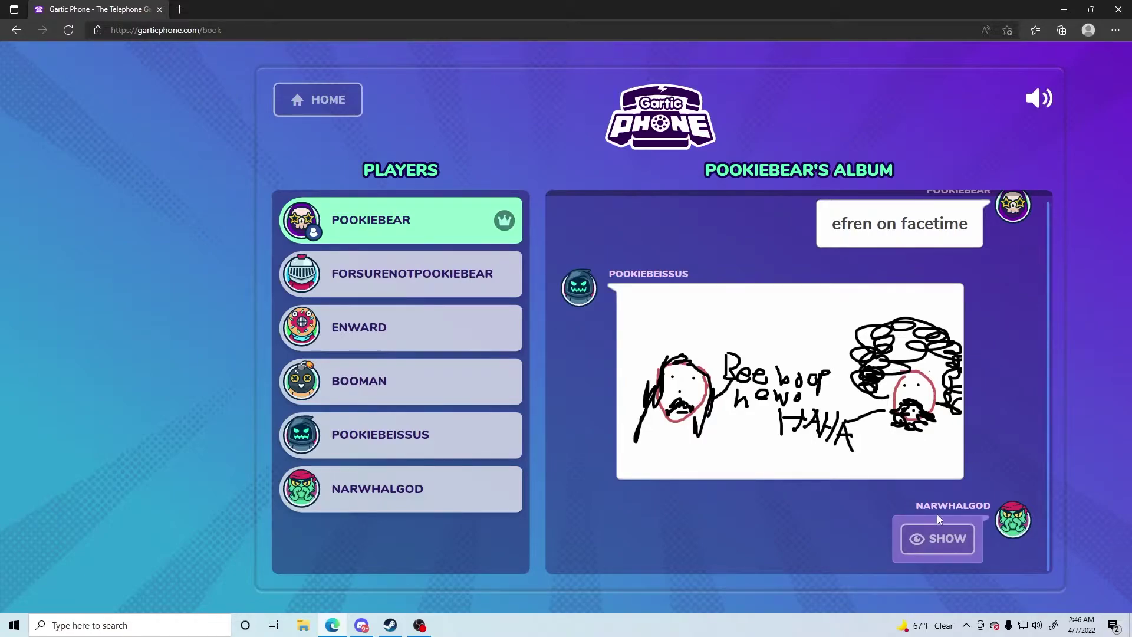
left_click(947, 538)
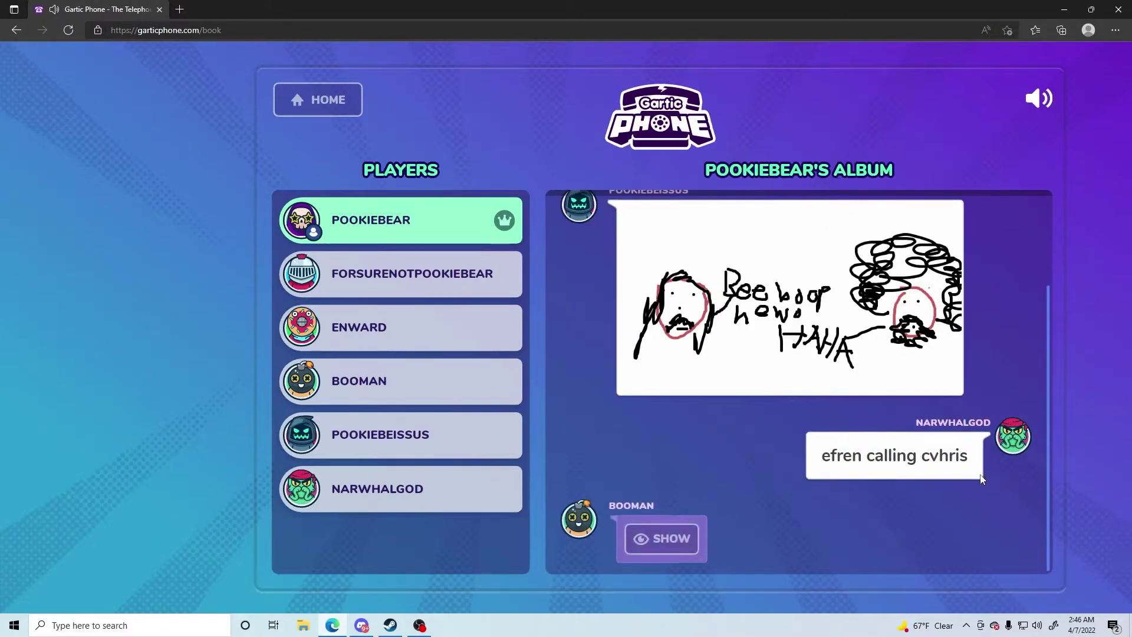
left_click(671, 550)
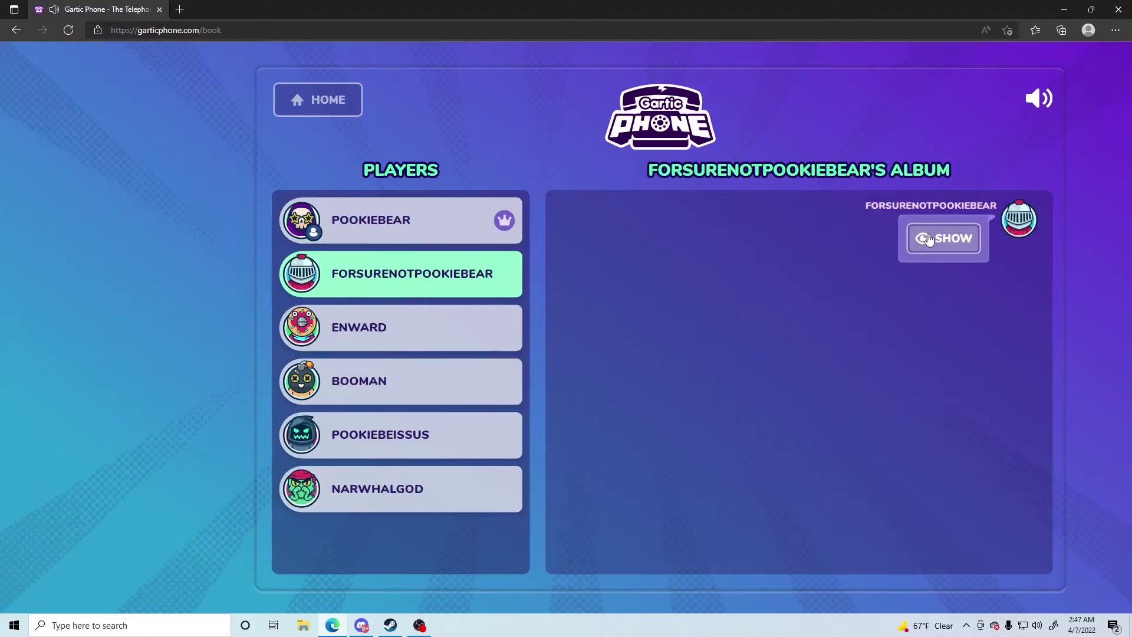
Step: Reveal FORSURENOTPOOKIEBEAR's prompt, hills drawing, guess and Enward's cowboy drawing, then Booman's next entries
left_click(929, 244)
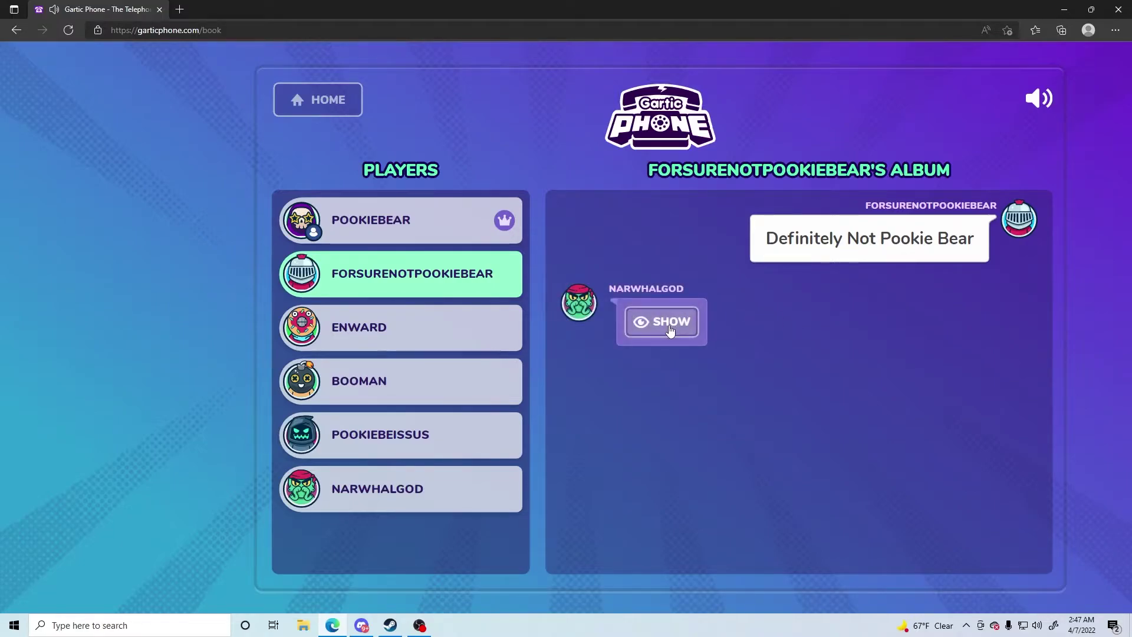
left_click(670, 329)
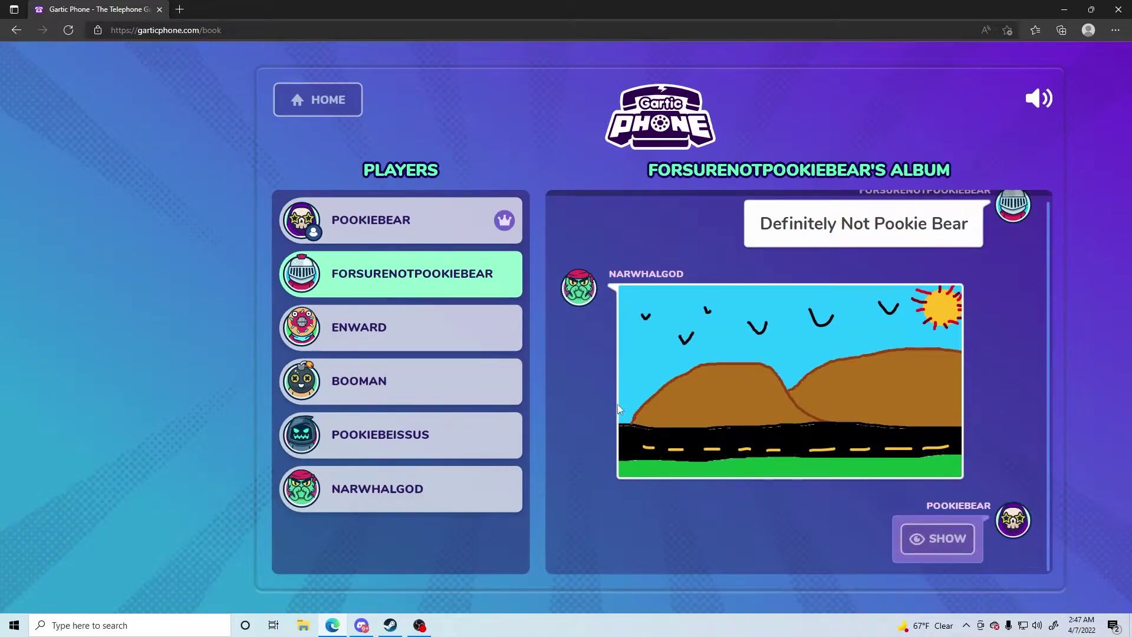
left_click(933, 540)
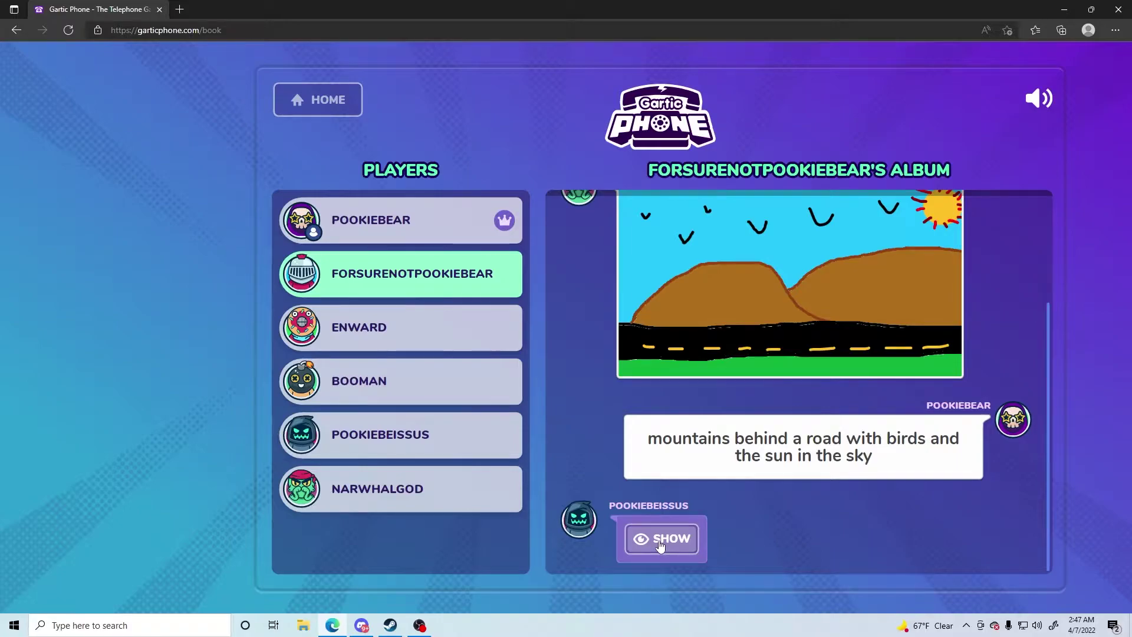
left_click(660, 540)
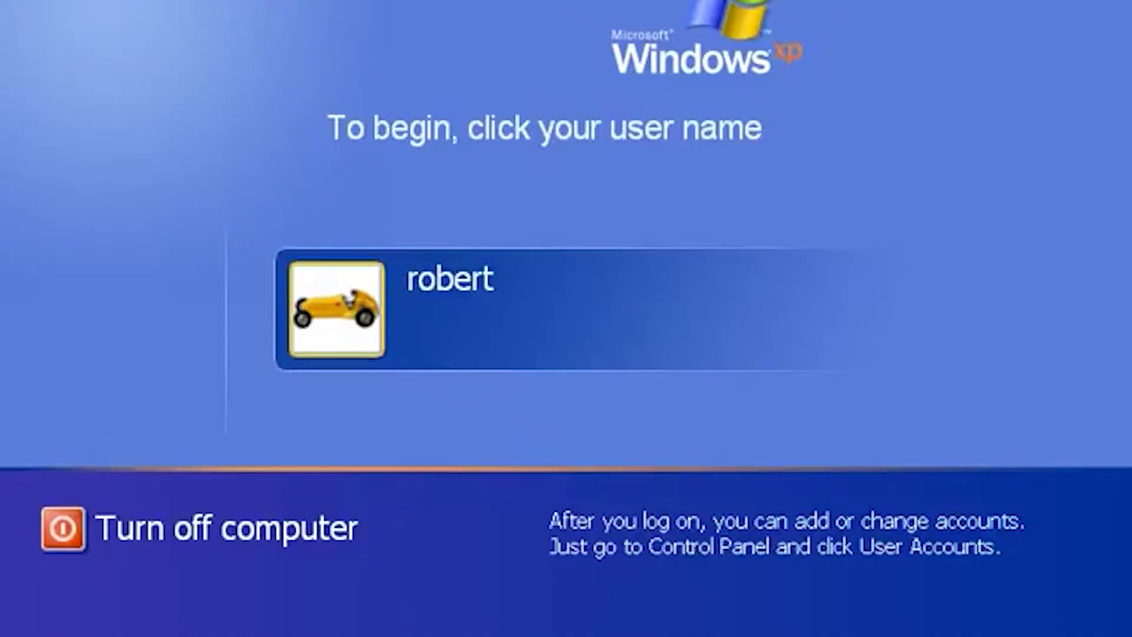
left_click(354, 314)
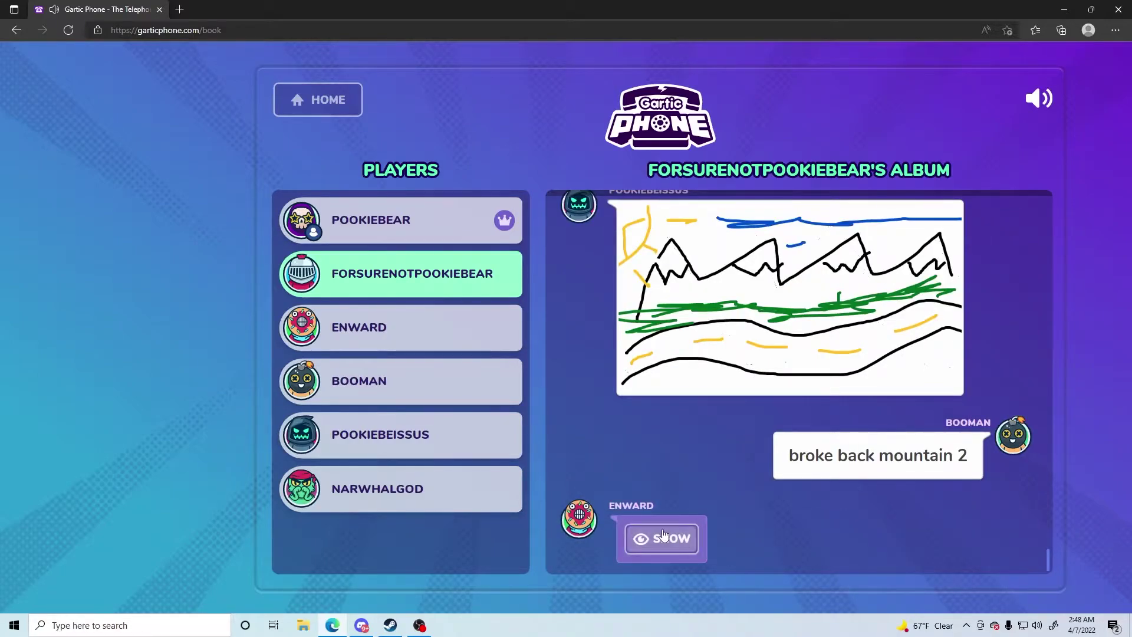
right_click(667, 532)
left_click(667, 531)
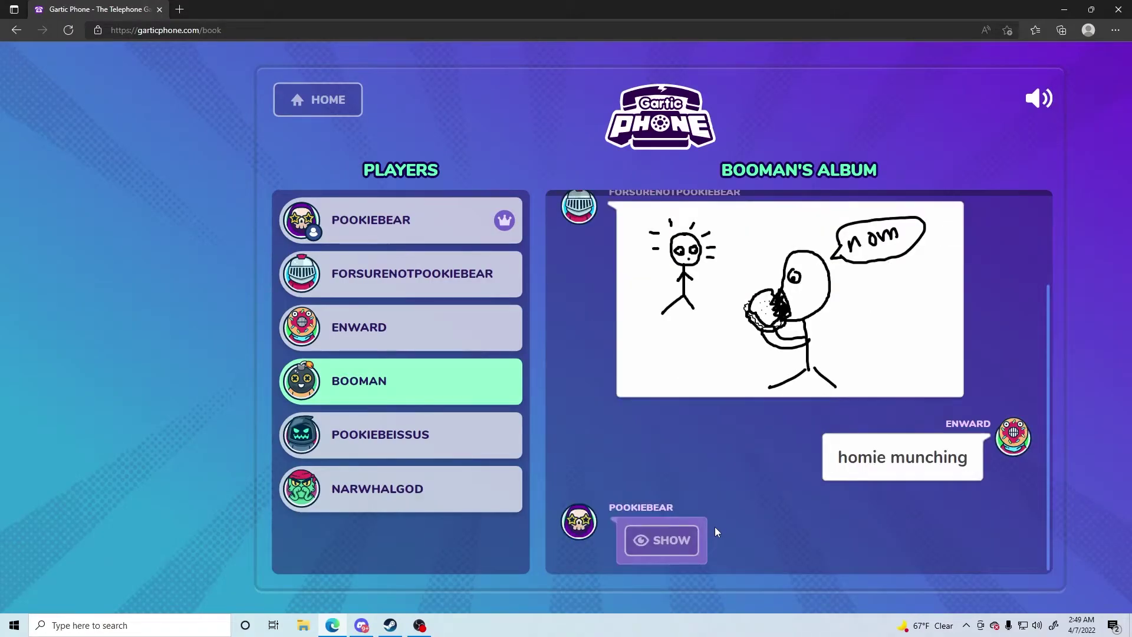
scroll(715, 527, "up", 3)
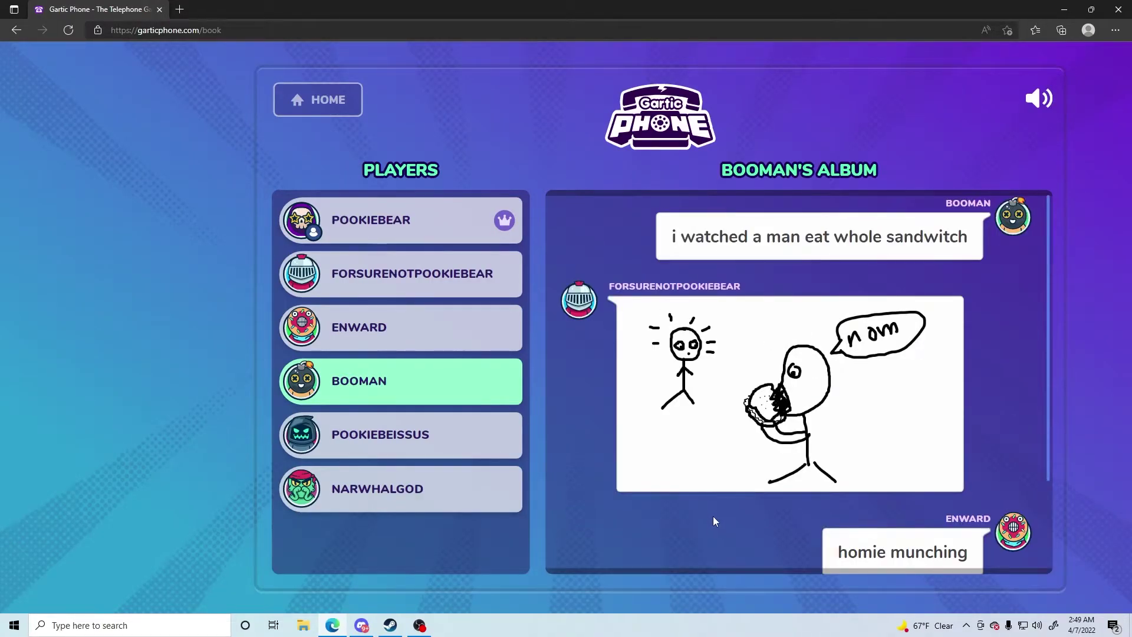
scroll(716, 505, "down", 3)
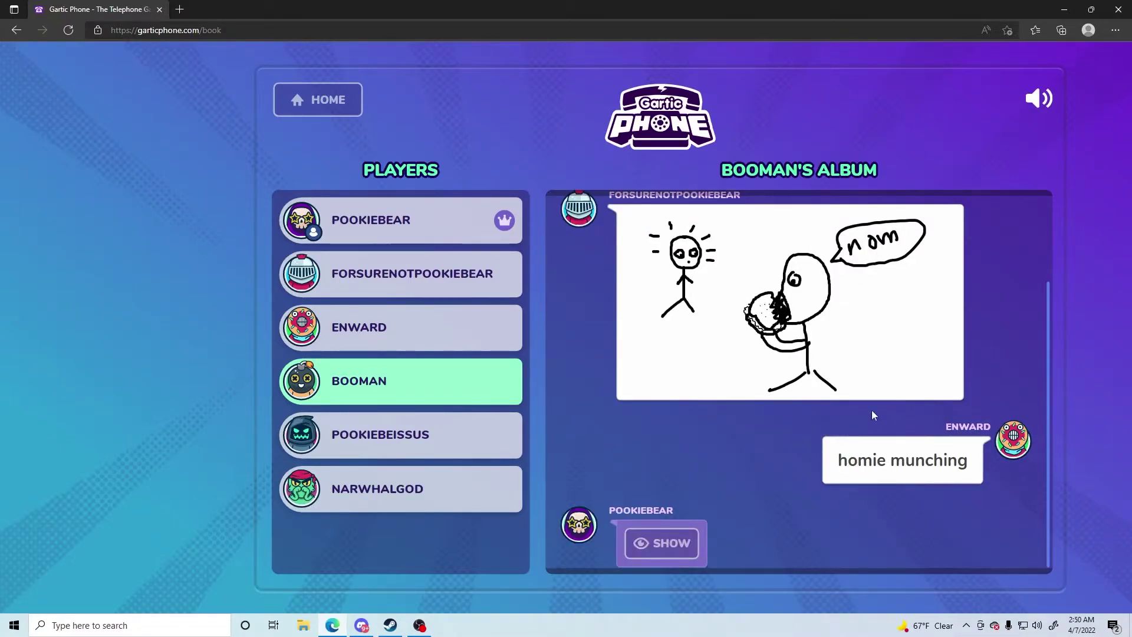
scroll(973, 434, "up", 3)
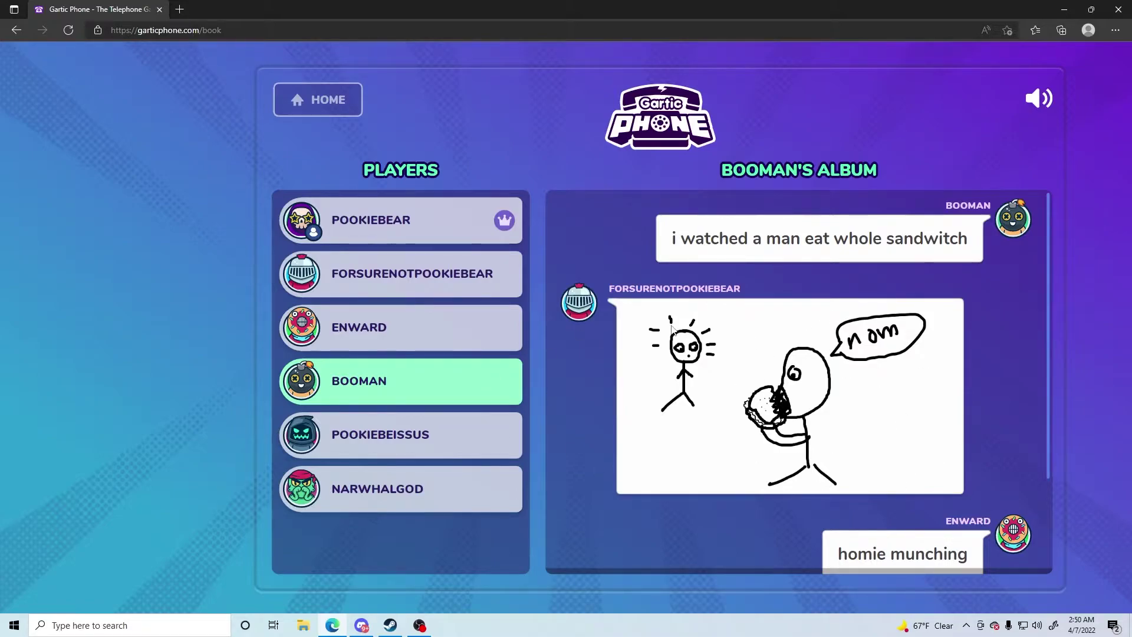
scroll(700, 396, "down", 3)
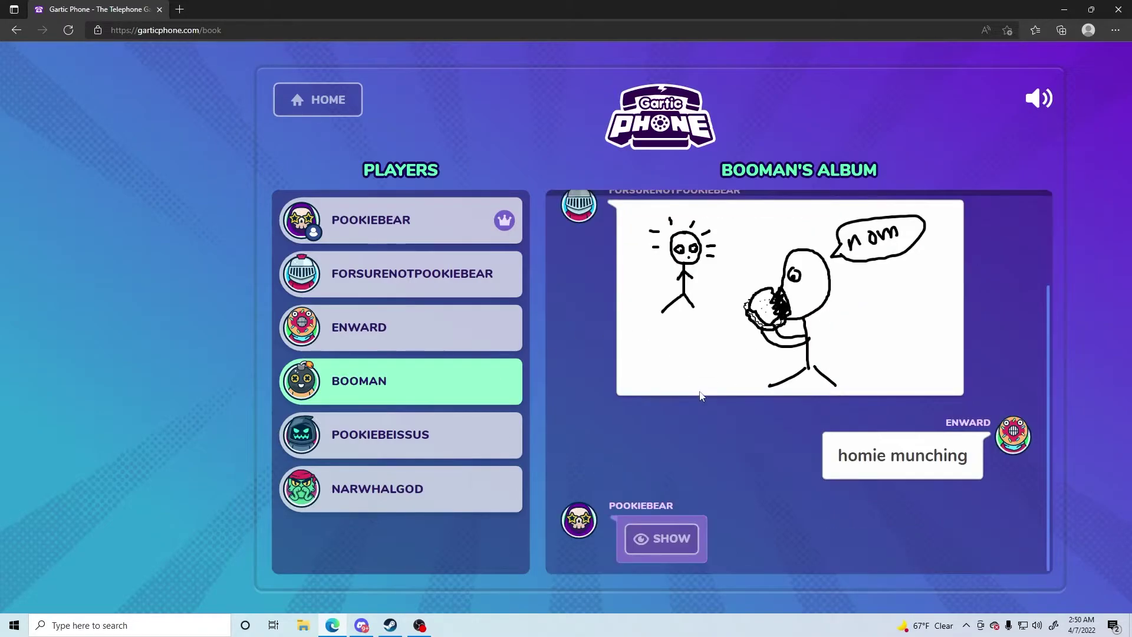
Step: Reveal Booman's next drawing, the sandwich guess and the final Ben burger drawing
left_click(668, 537)
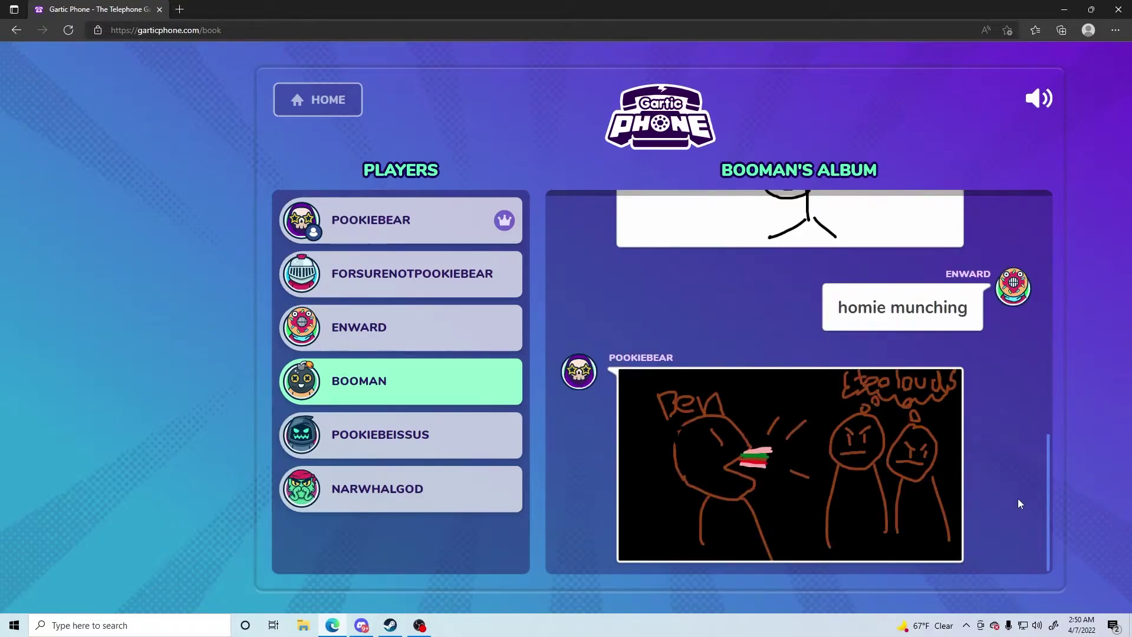
scroll(1018, 499, "down", 3)
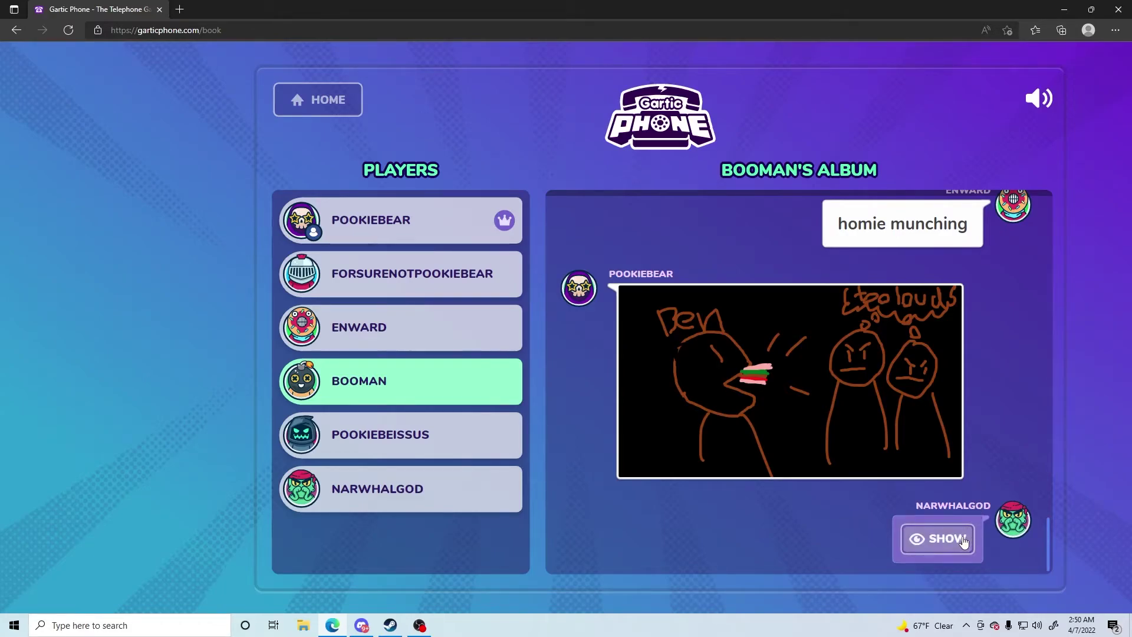
left_click(938, 538)
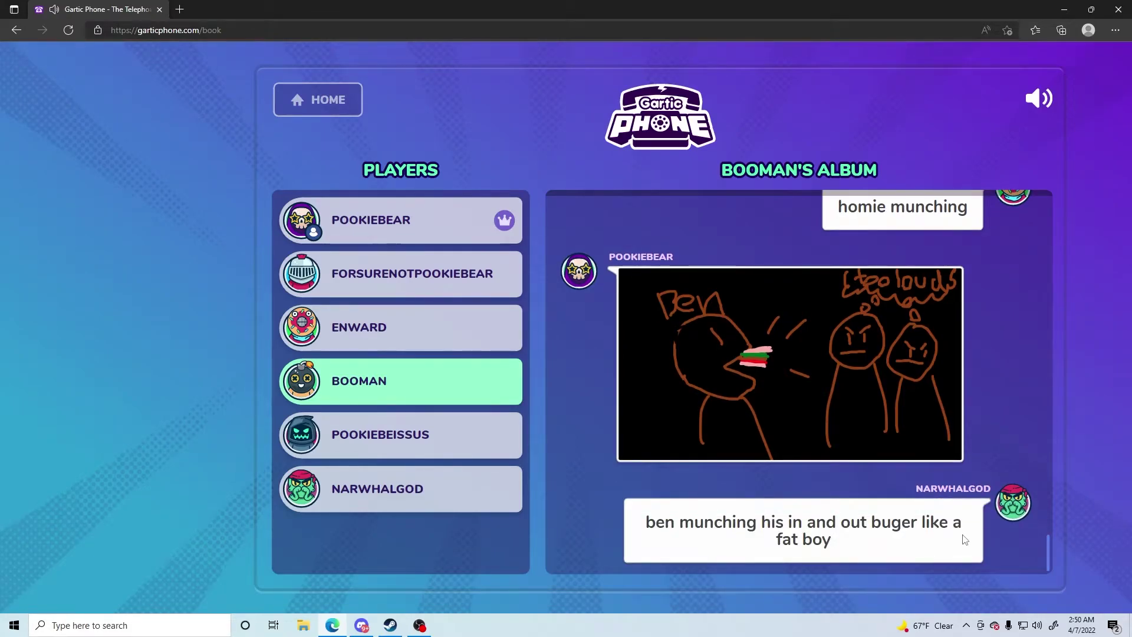
scroll(1020, 545, "down", 3)
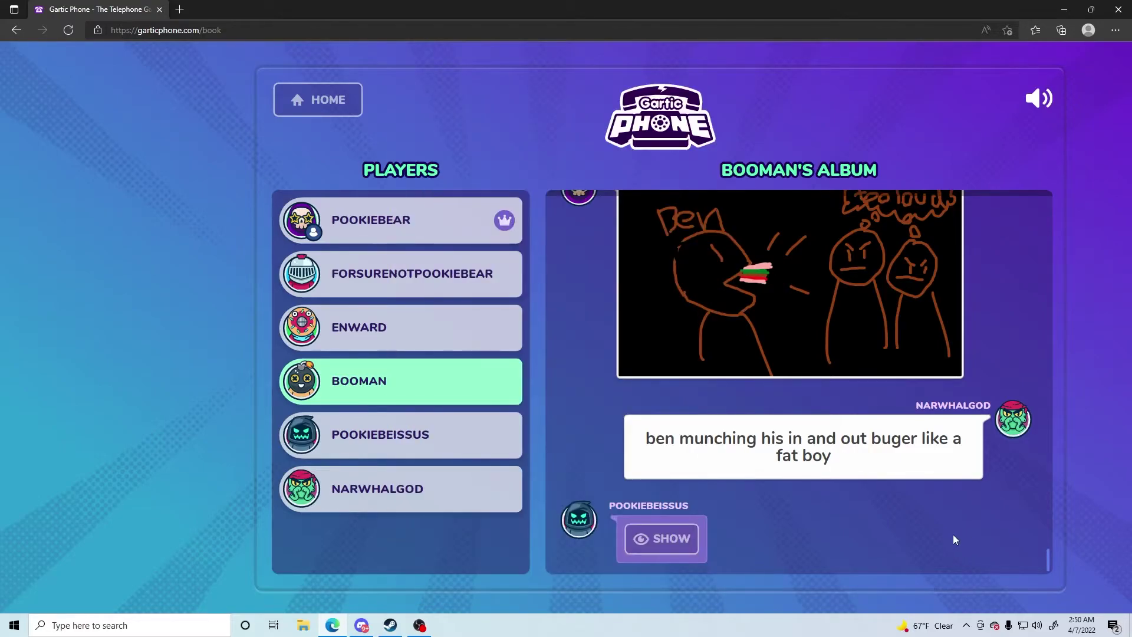
left_click(655, 538)
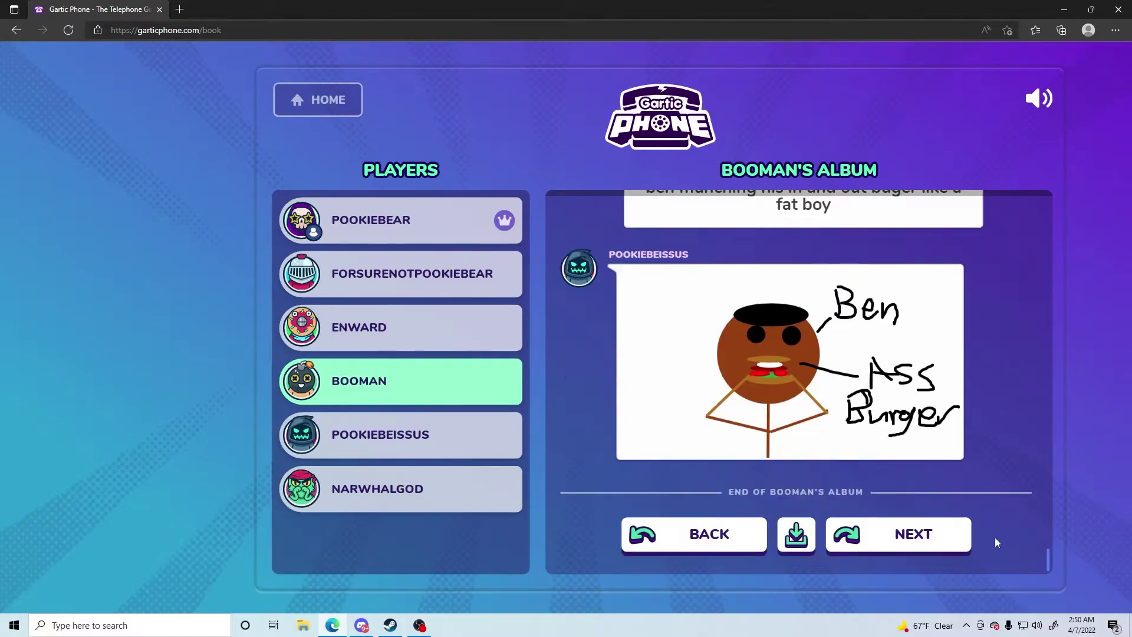
scroll(987, 525, "up", 3)
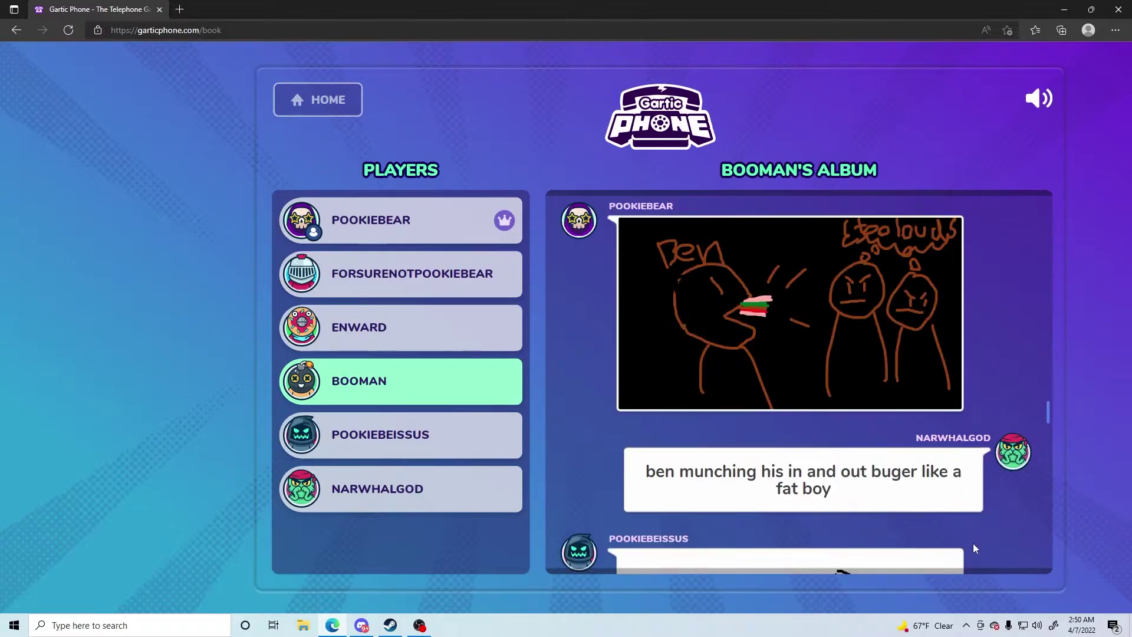
scroll(973, 543, "down", 3)
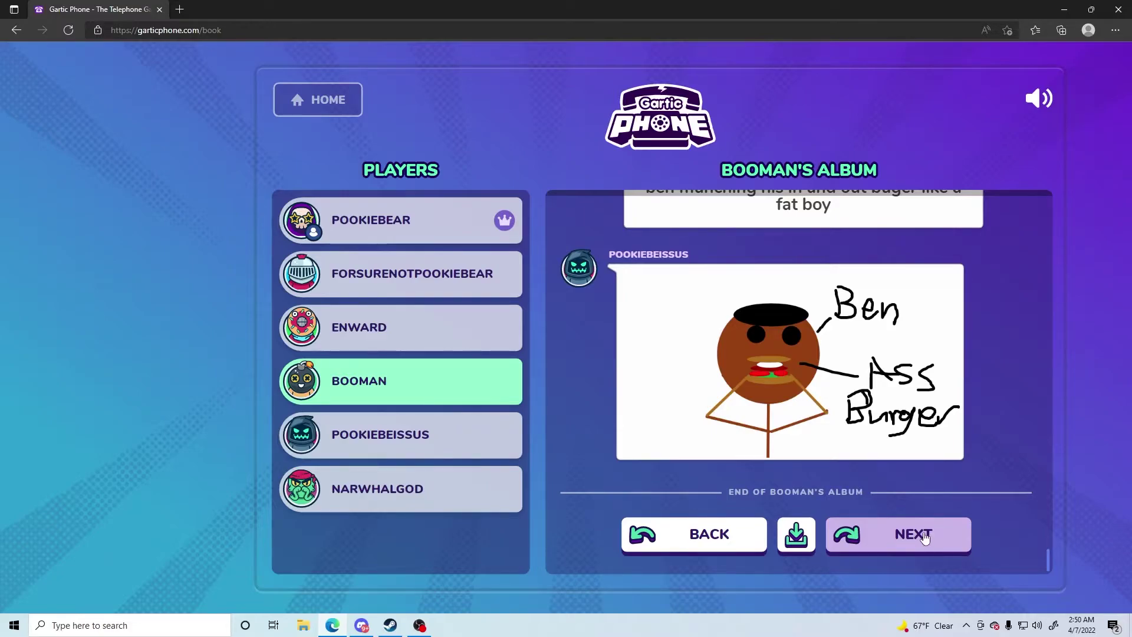
Step: Open the next album and reveal its first entry, then BOOMAN's and ENWARD's moonscape drawings
left_click(926, 537)
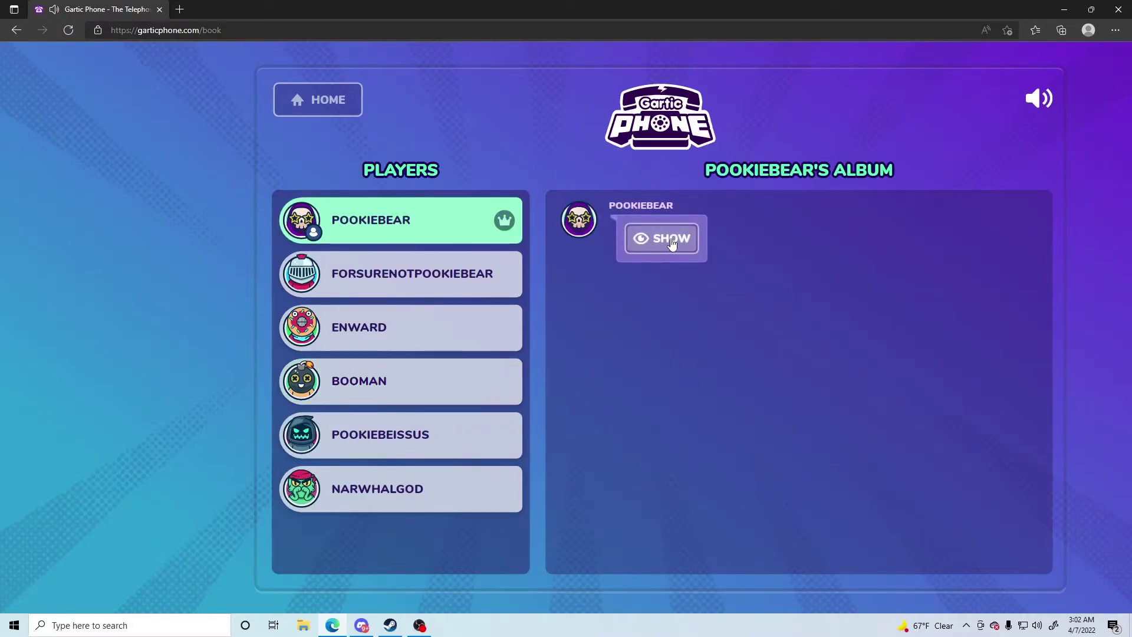
left_click(672, 241)
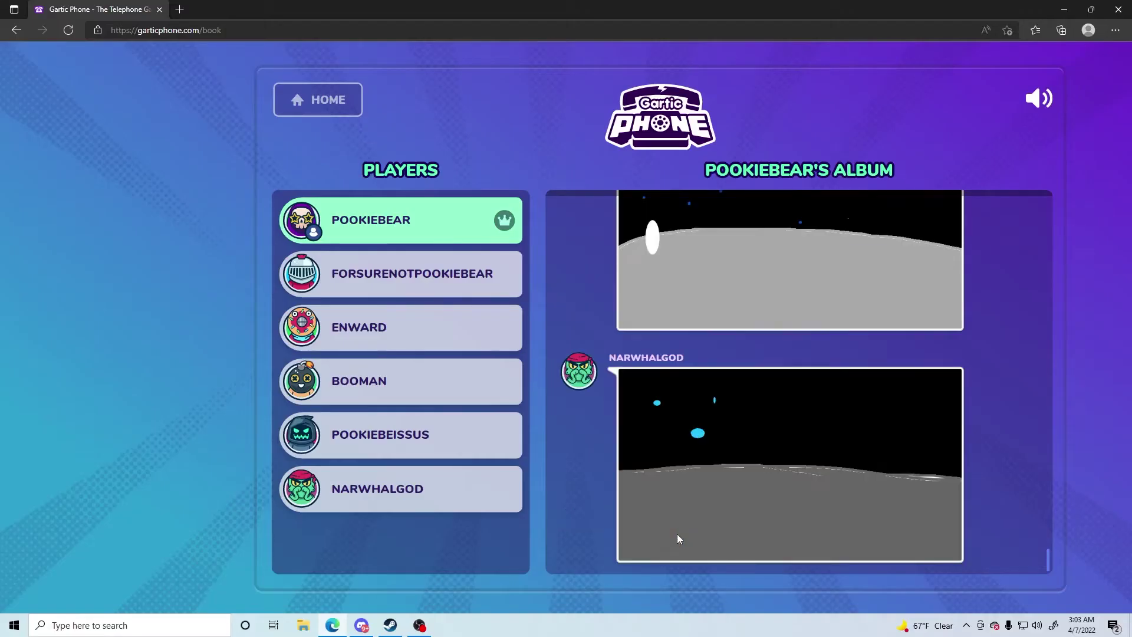
scroll(723, 540, "up", 2)
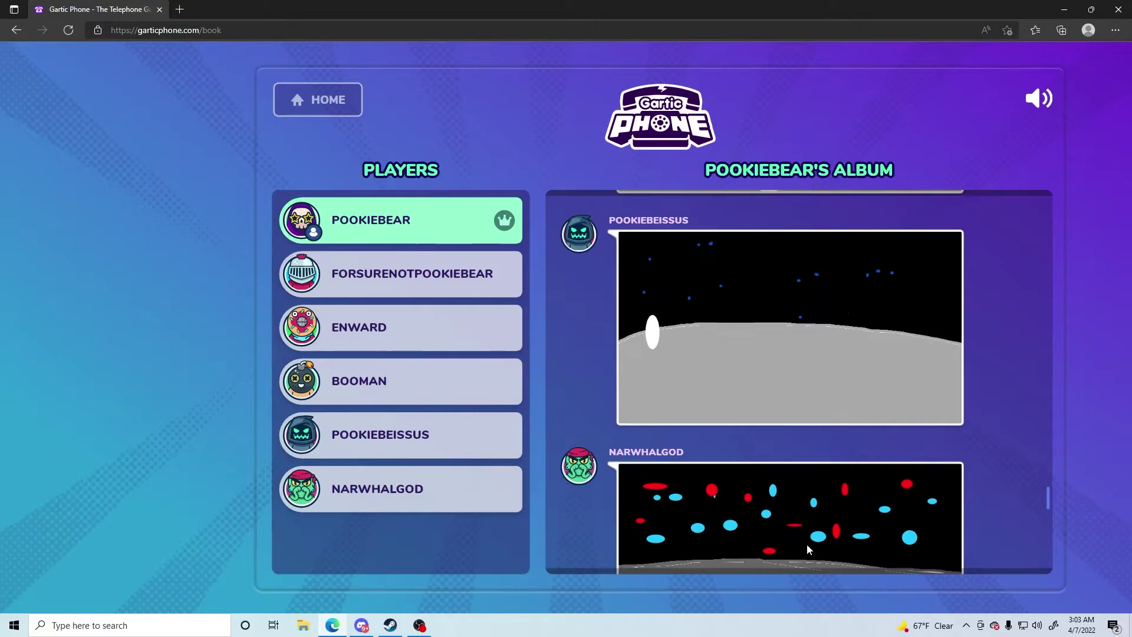
scroll(807, 545, "down", 2)
scroll(807, 542, "down", 2)
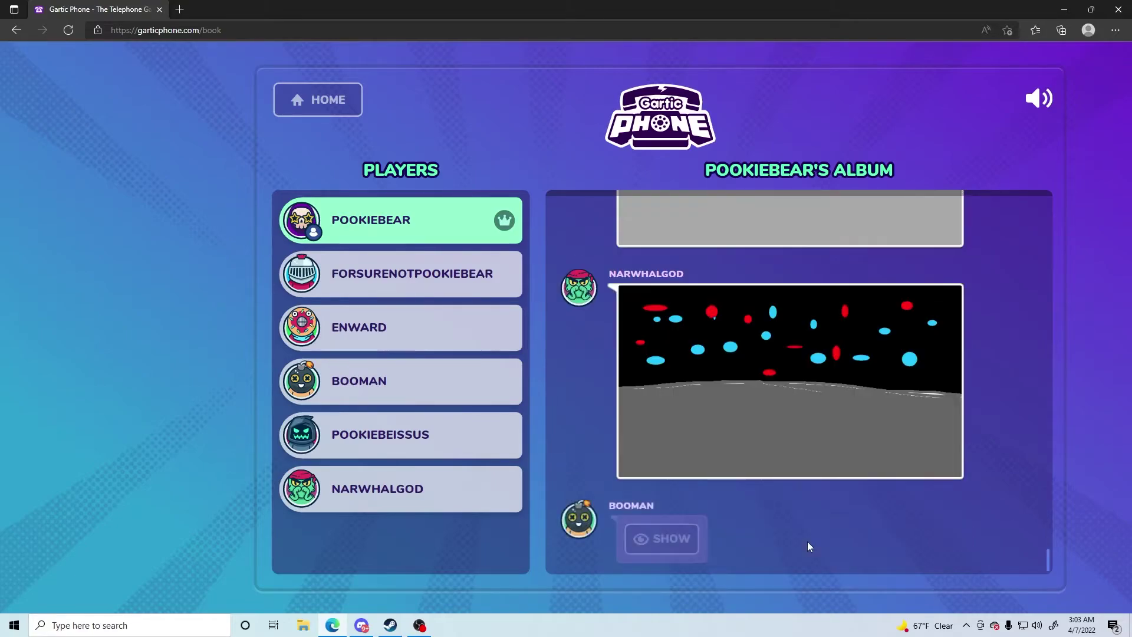
left_click(664, 537)
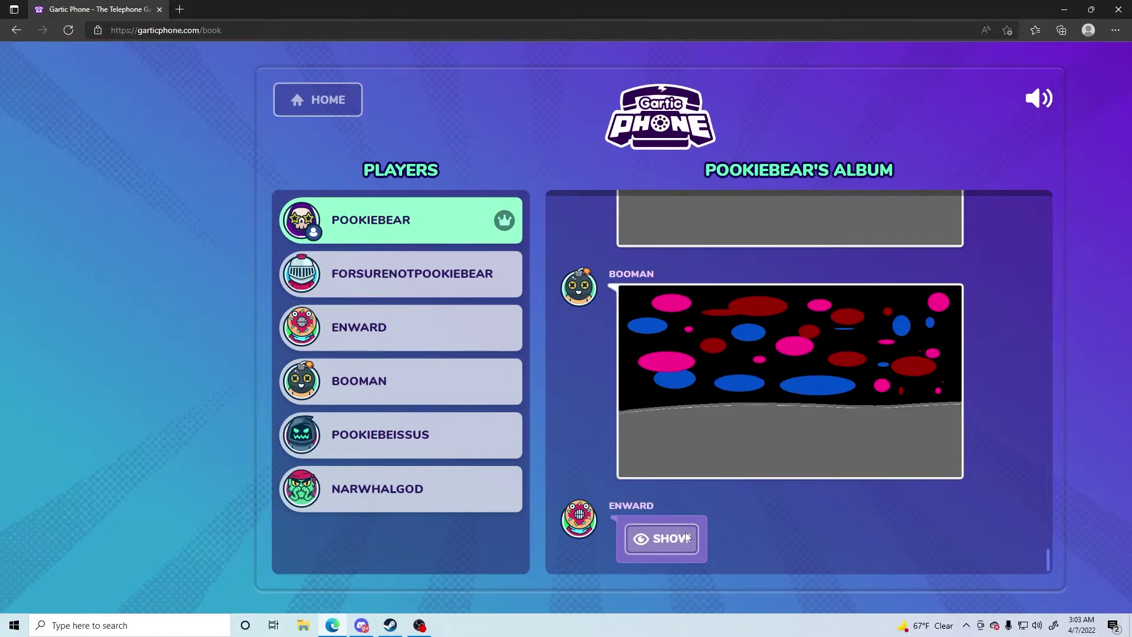
left_click(687, 538)
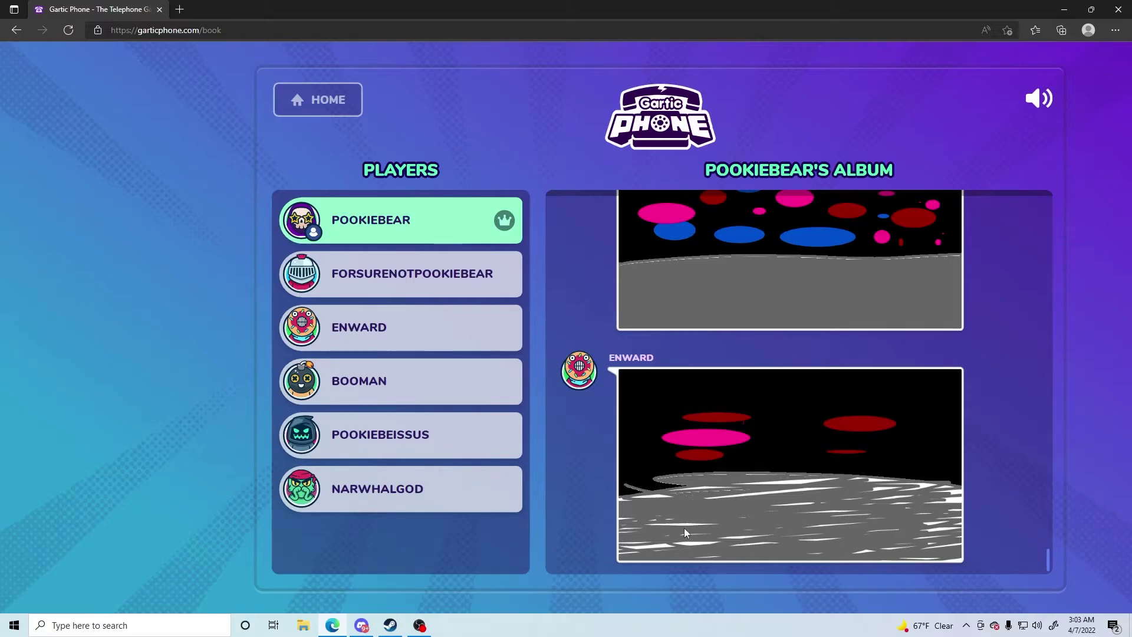
scroll(684, 528, "down", 3)
scroll(683, 528, "up", 5)
scroll(733, 325, "down", 1)
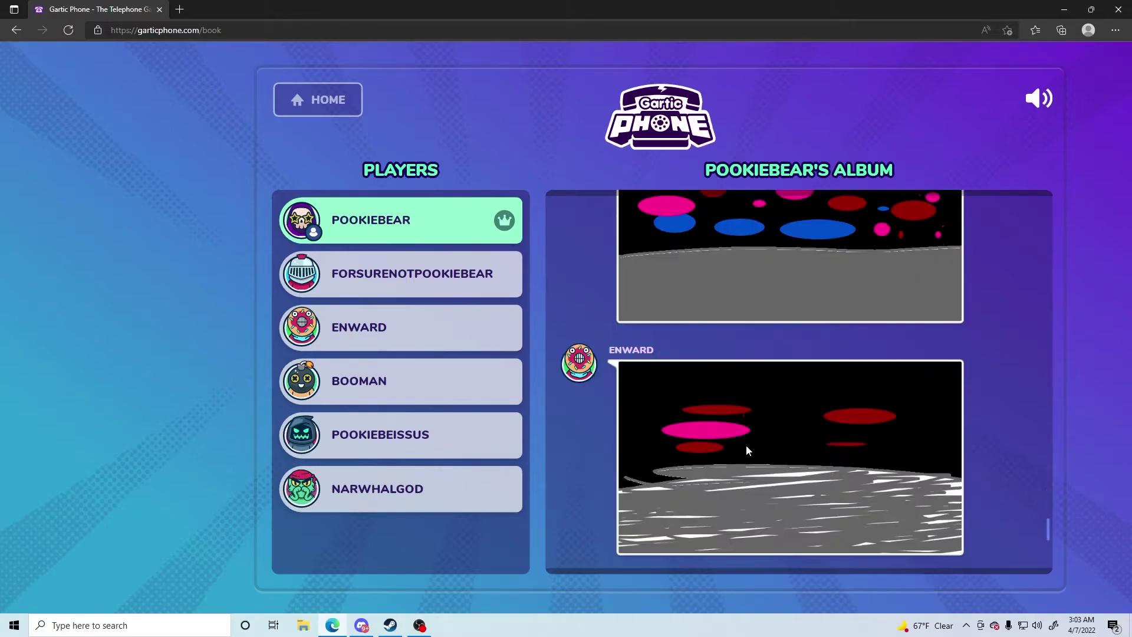
scroll(746, 445, "down", 2)
scroll(746, 445, "up", 4)
scroll(746, 445, "up", 4)
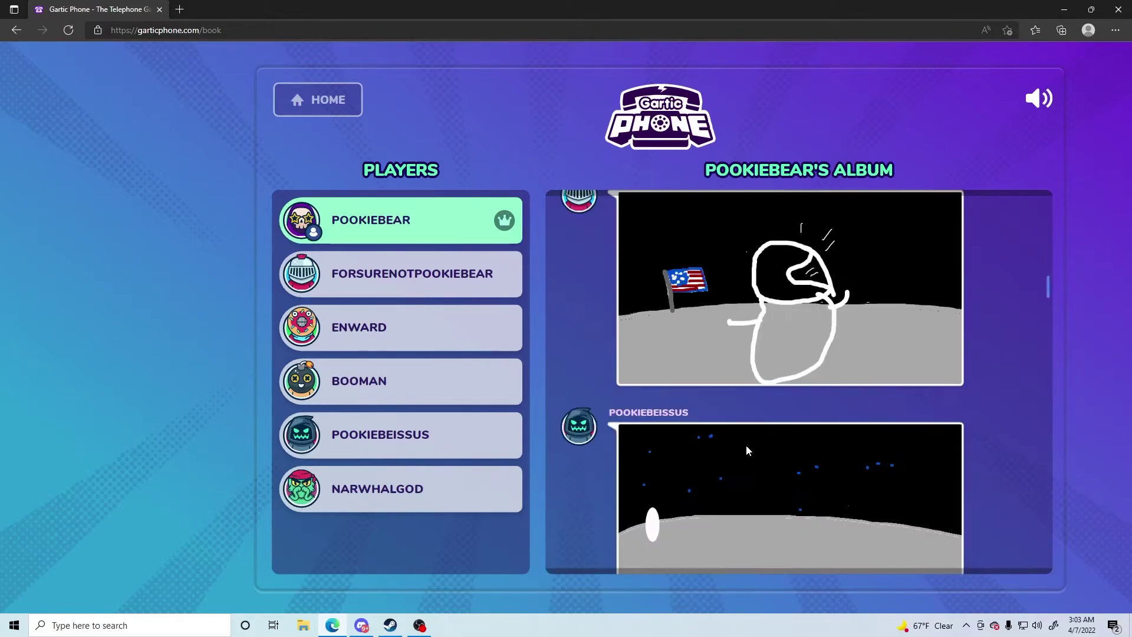
scroll(746, 446, "up", 4)
scroll(746, 449, "down", 8)
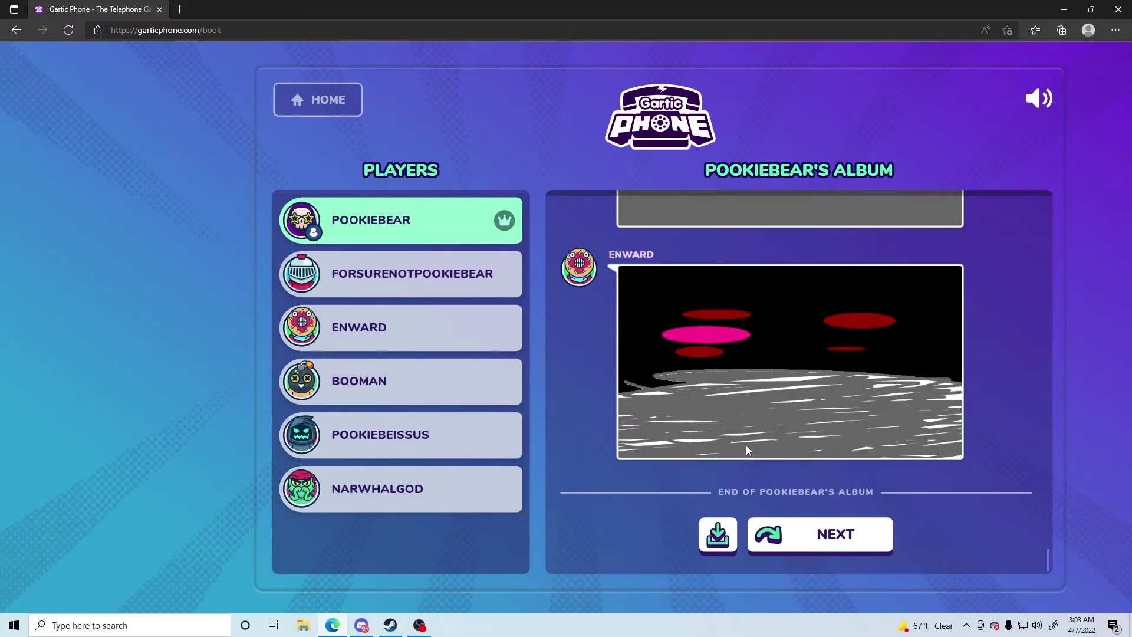
Step: Open FORSURENOTPOOKIEBEAR's album and reveal its first, NARWHALGOD's and POOKIEBEAR's drawings
left_click(832, 536)
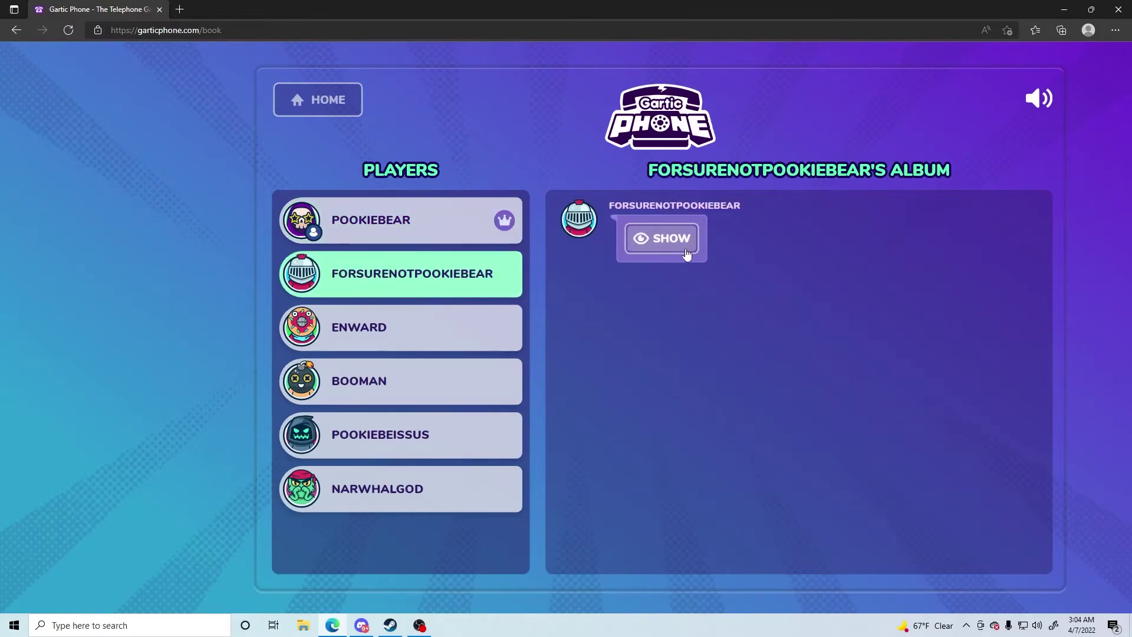
left_click(683, 251)
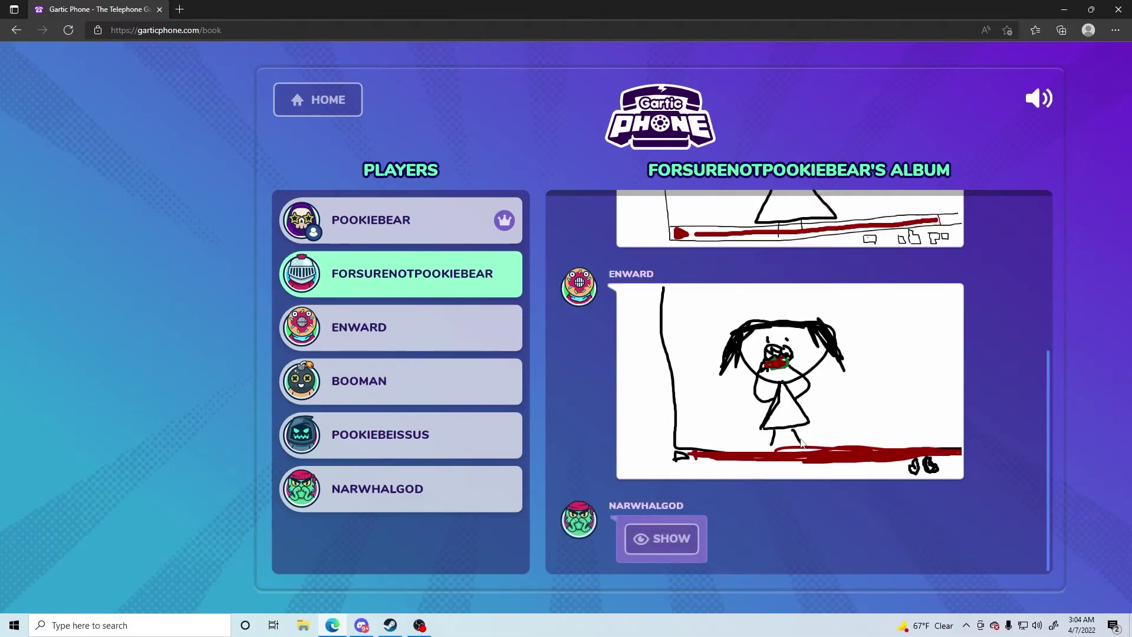
left_click(678, 539)
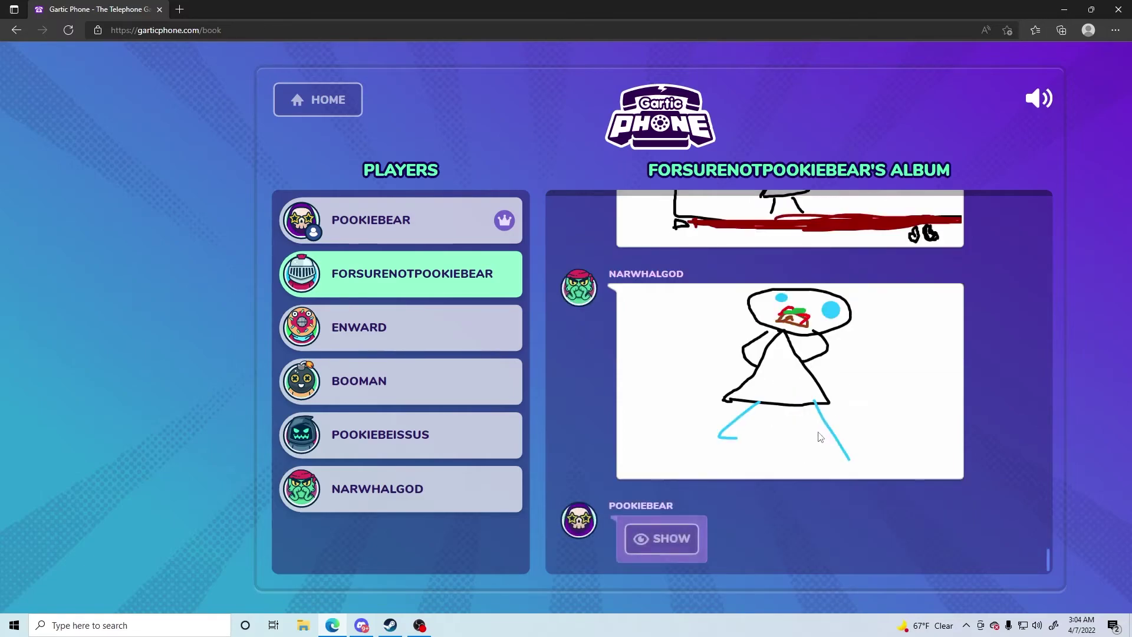
left_click(670, 527)
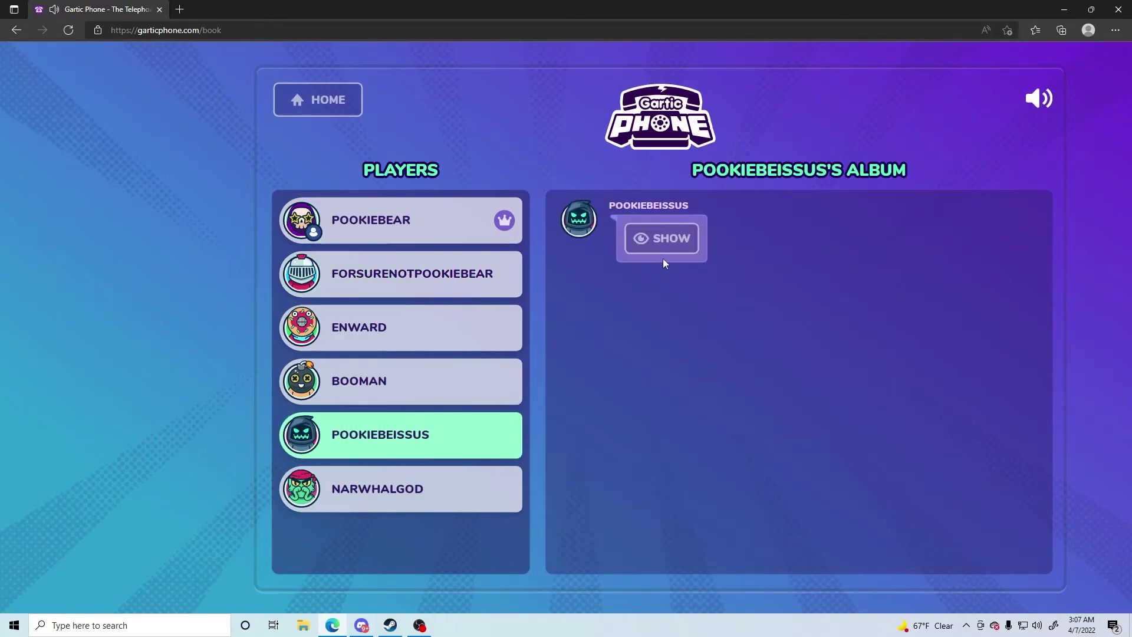
left_click(663, 257)
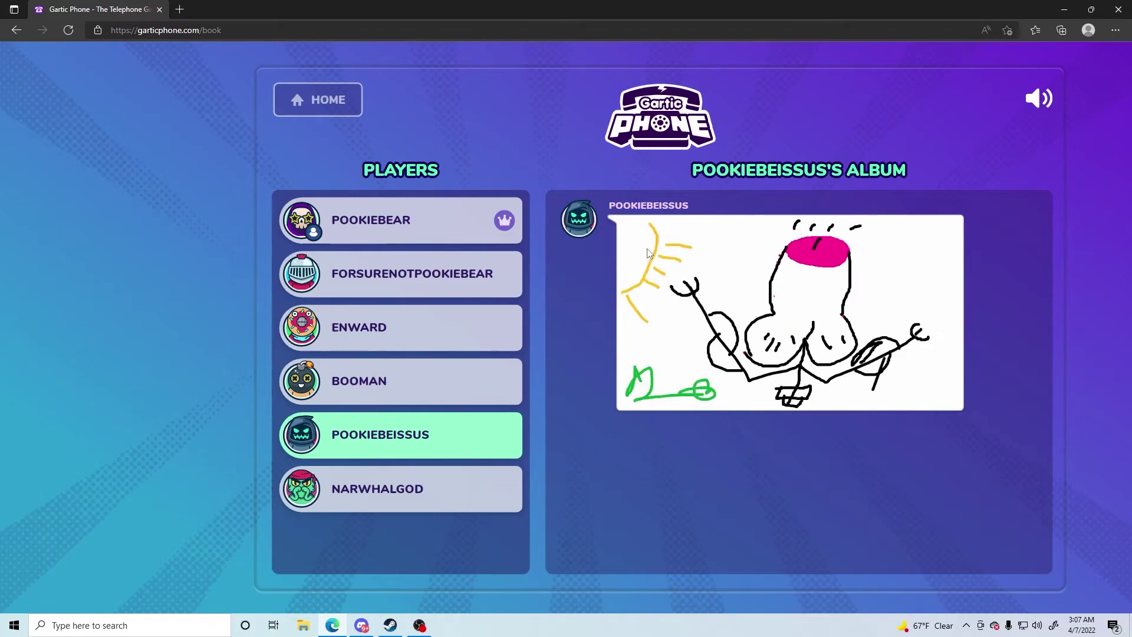
right_click(645, 253)
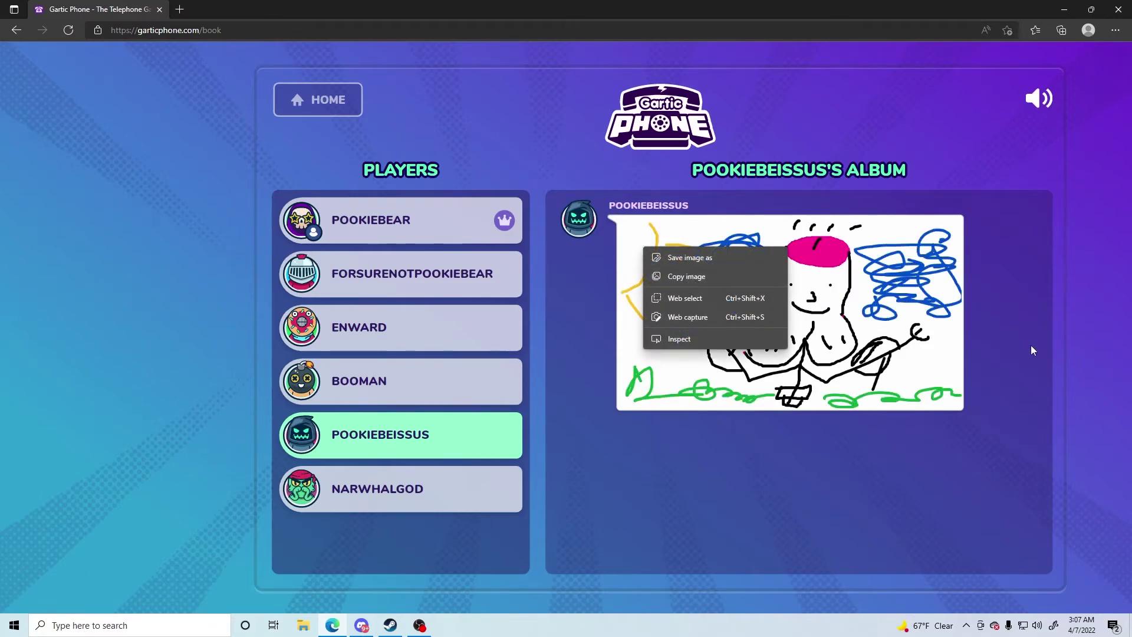
left_click(1032, 372)
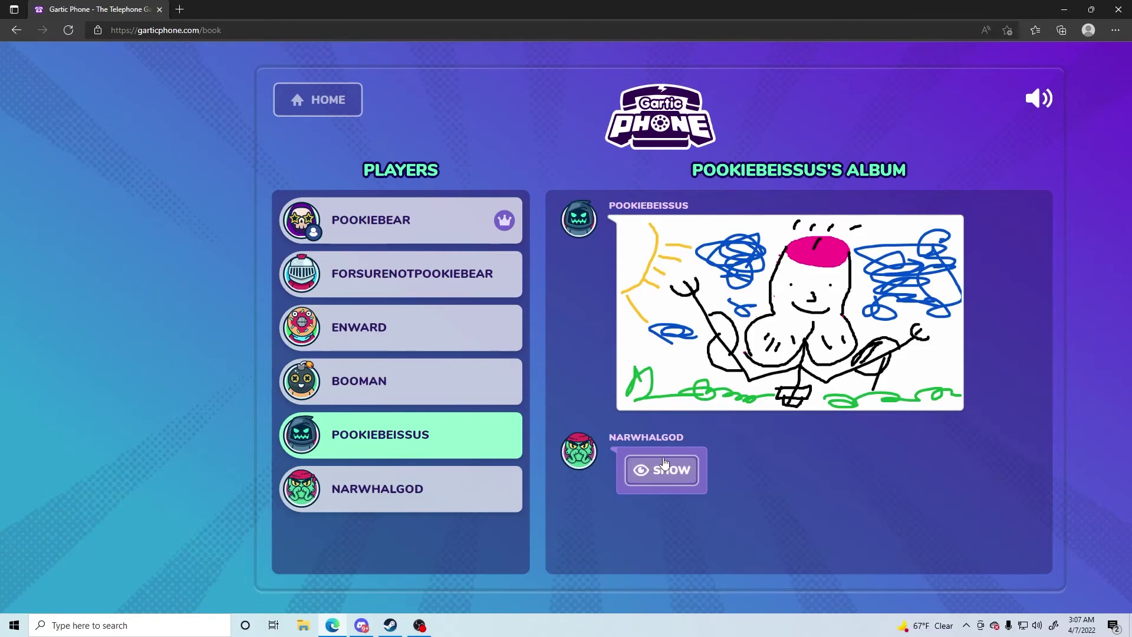
Step: Reveal NARWHALGOD's, ENWARD's, BOOMAN's, FORSURENOTPOOKIEBEAR's and POOKIEBEAR's drawings in turn
left_click(664, 463)
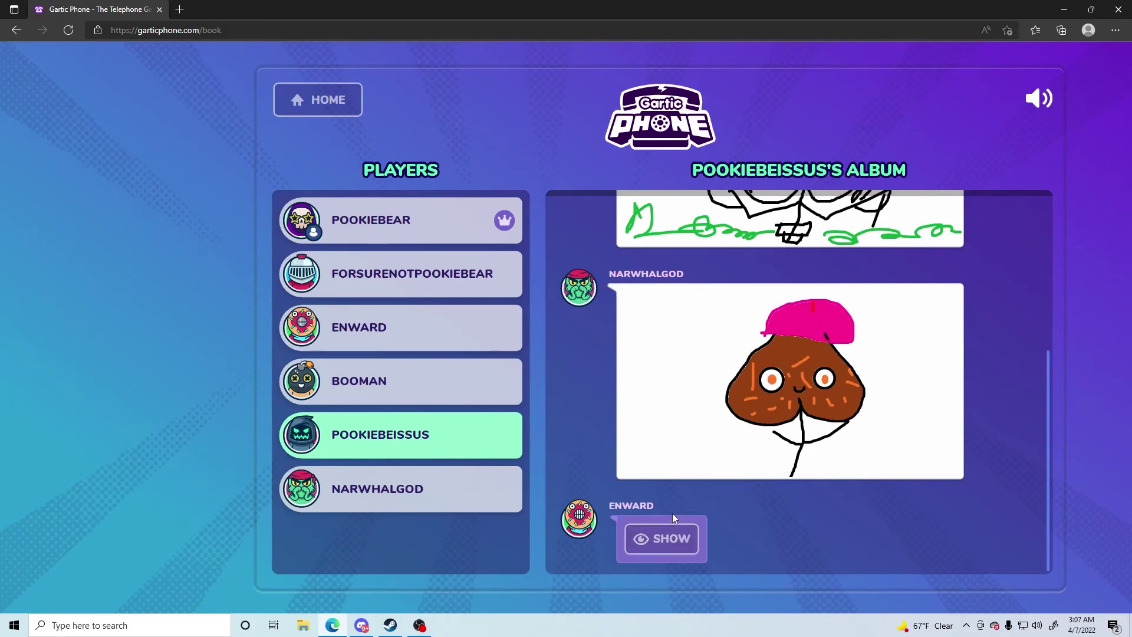
left_click(673, 531)
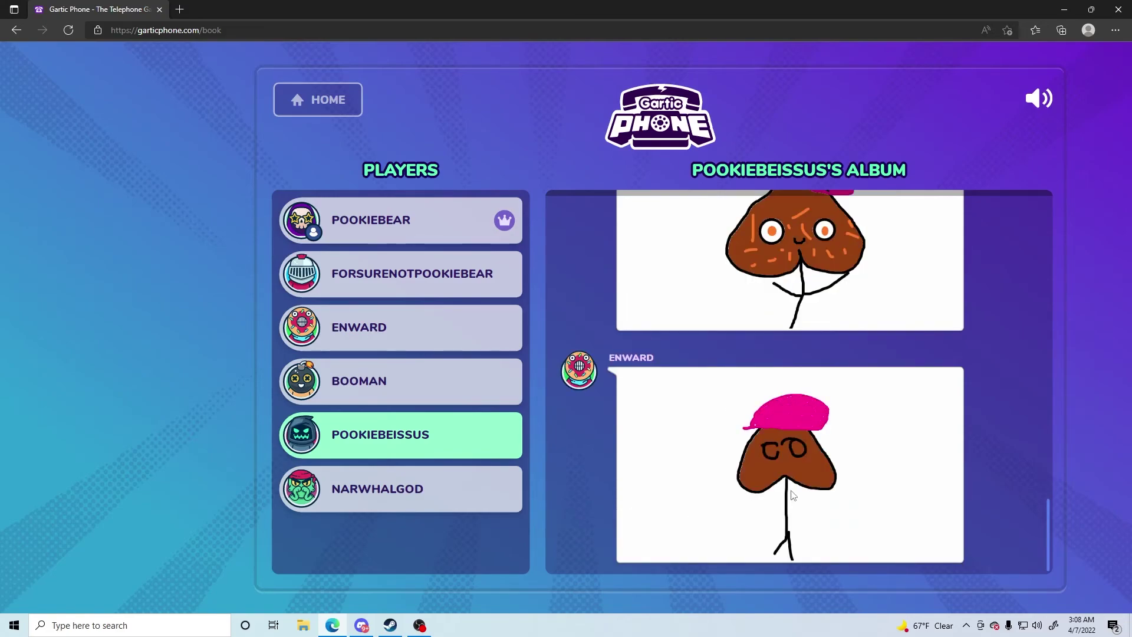
scroll(771, 503, "down", 2)
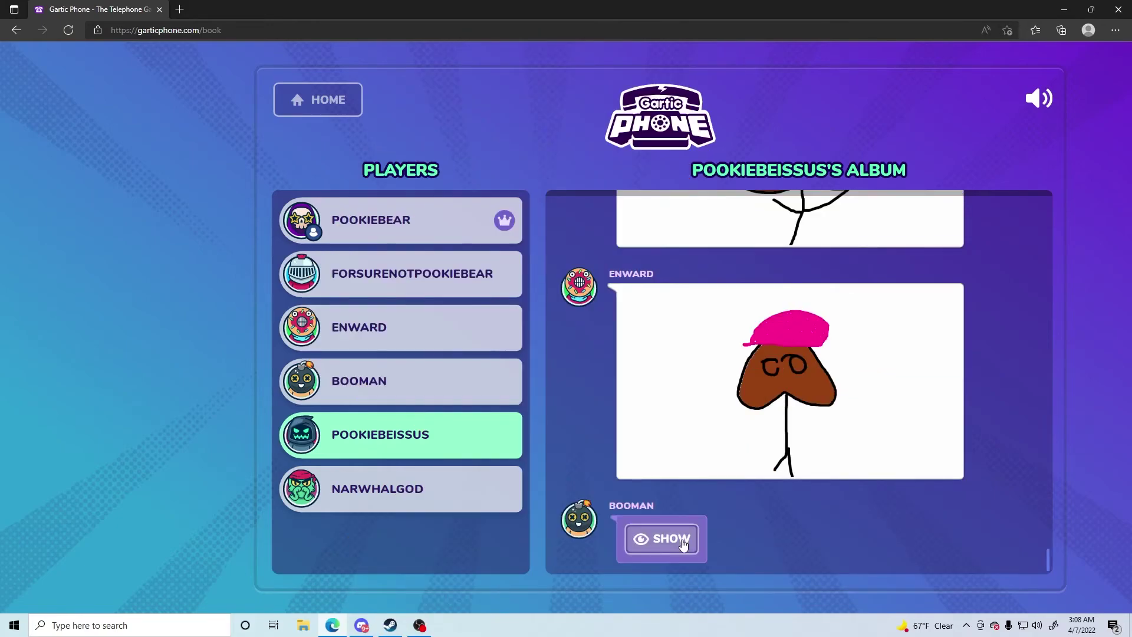
left_click(672, 539)
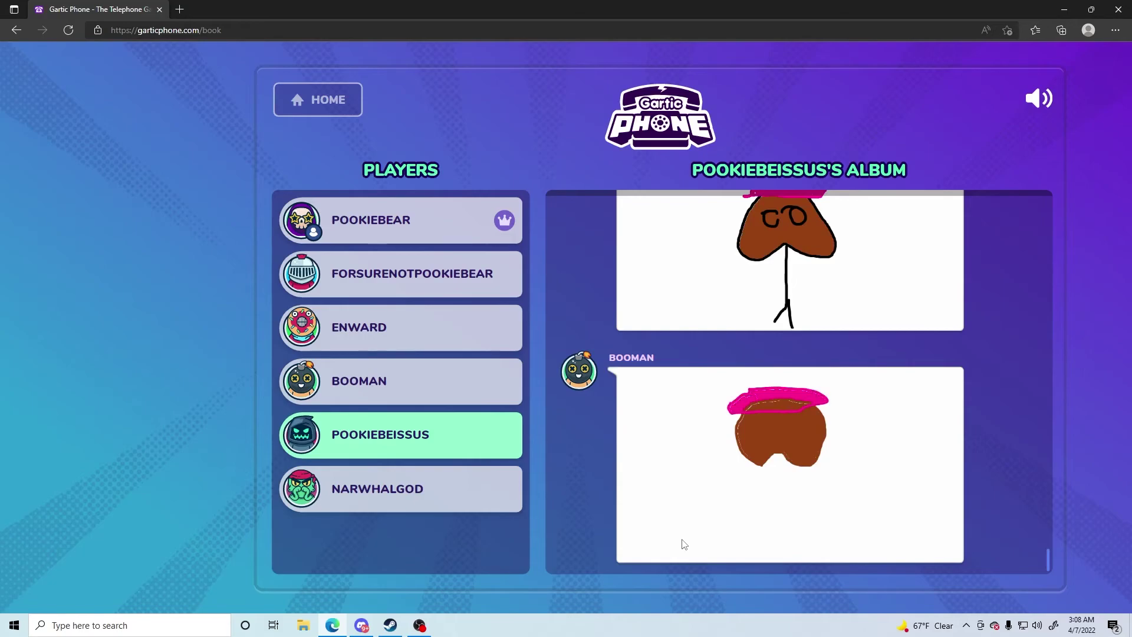
scroll(683, 545, "up", 2)
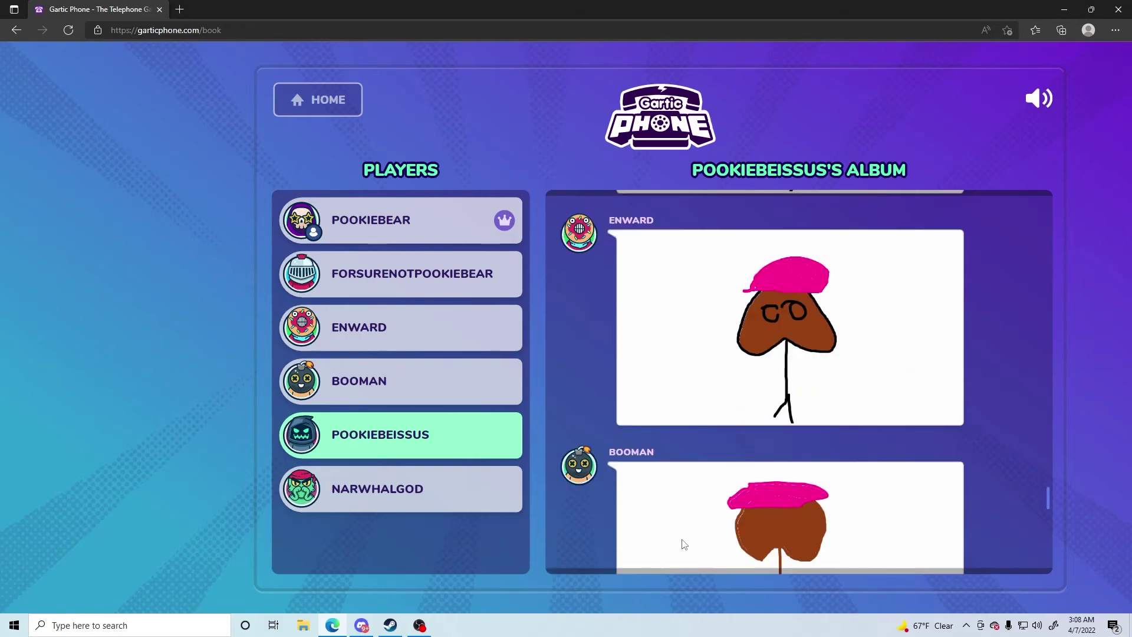
scroll(683, 544, "down", 2)
scroll(683, 544, "down", 2)
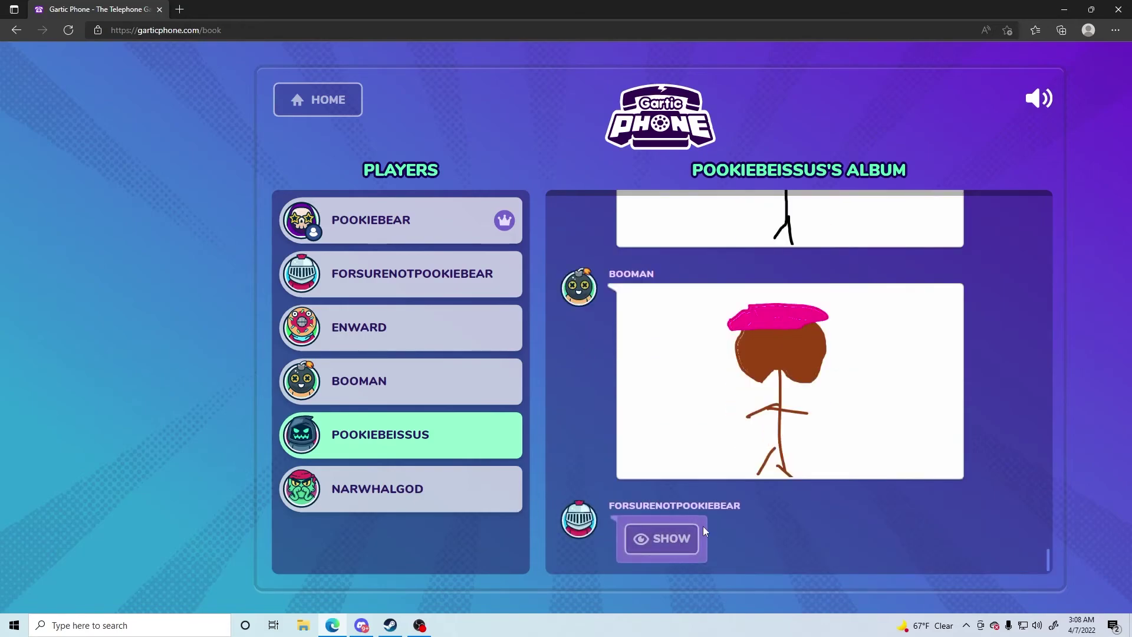
left_click(663, 538)
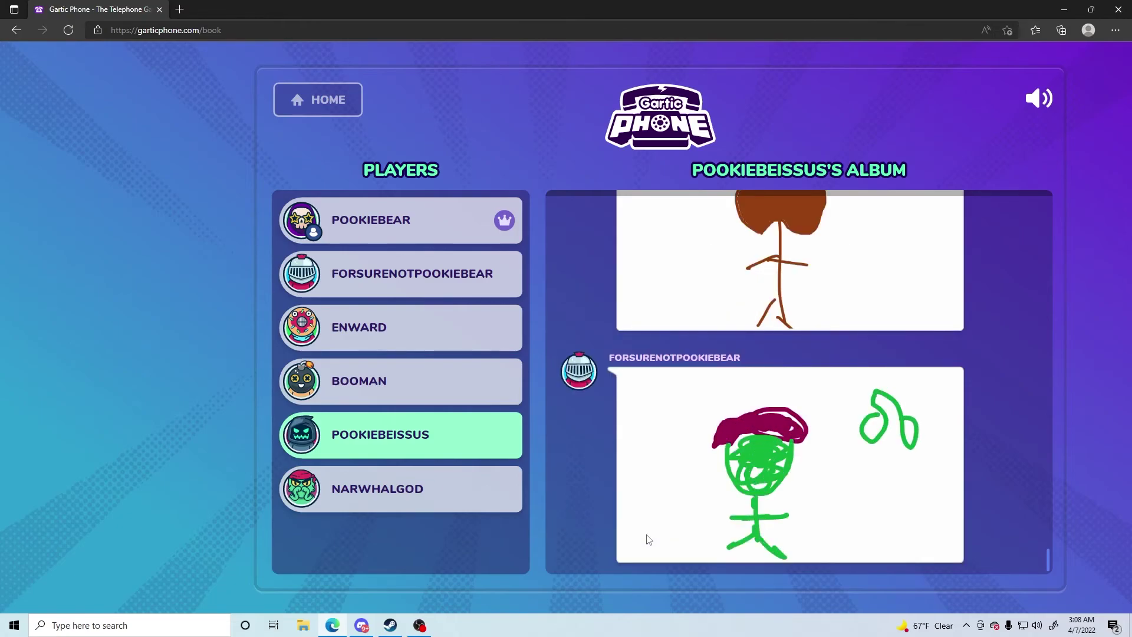
scroll(706, 527, "down", 2)
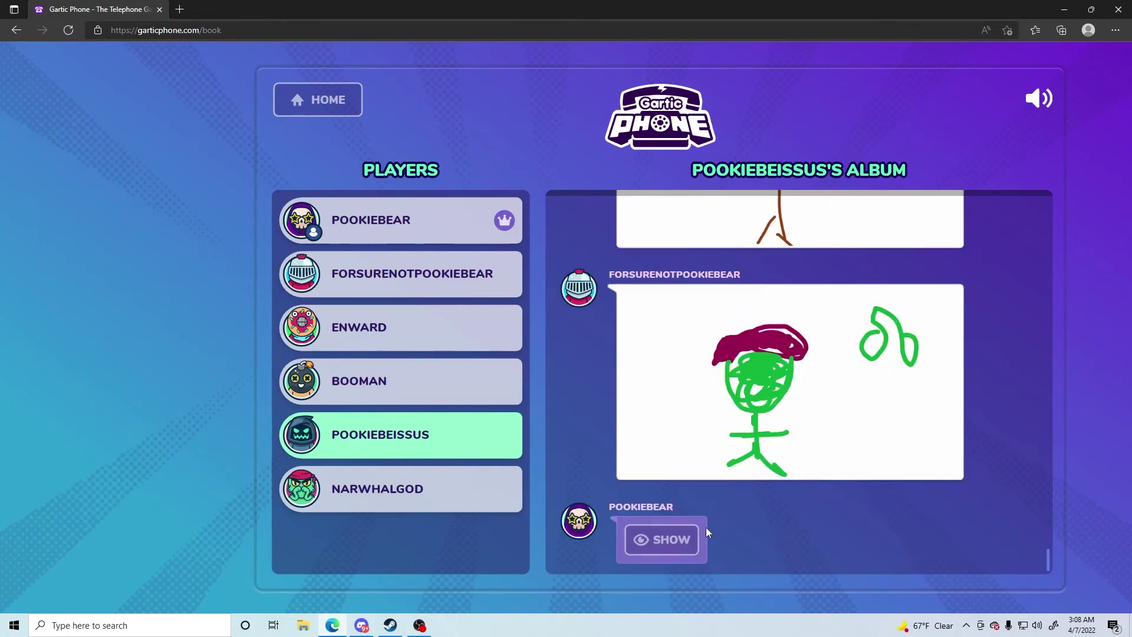
left_click(660, 542)
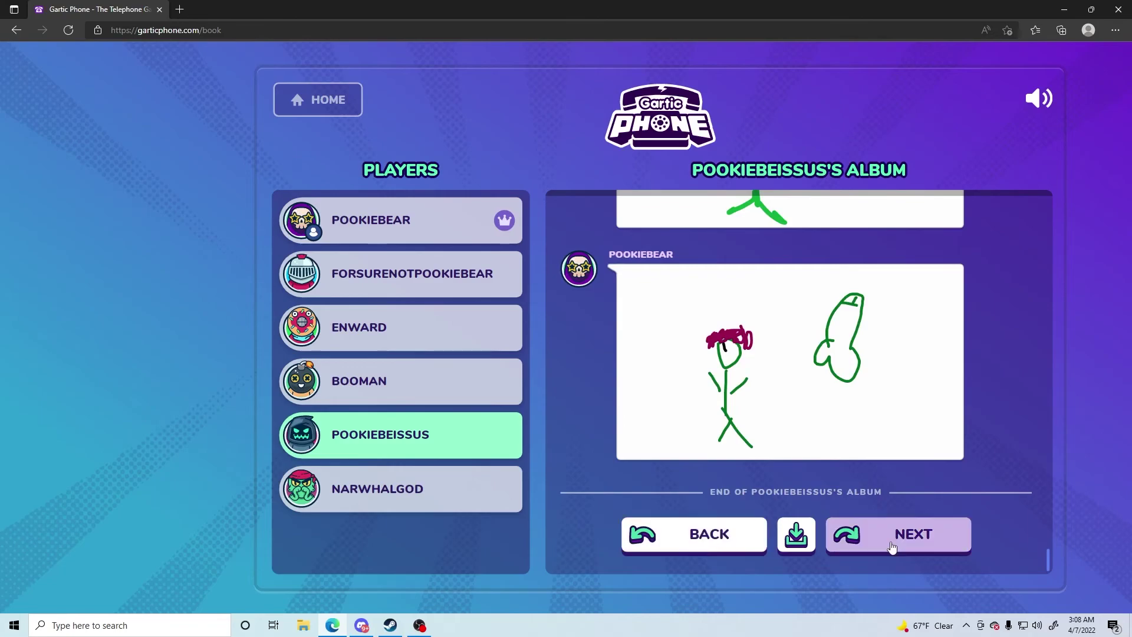
scroll(858, 536, "up", 3)
scroll(859, 536, "down", 3)
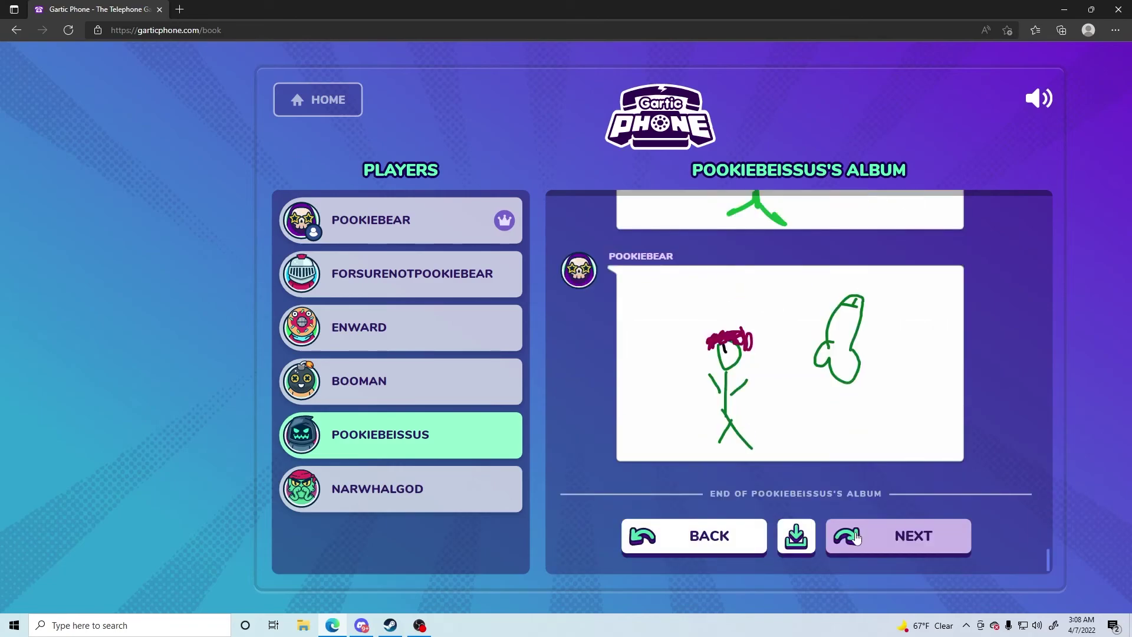
scroll(856, 536, "up", 3)
scroll(856, 536, "down", 3)
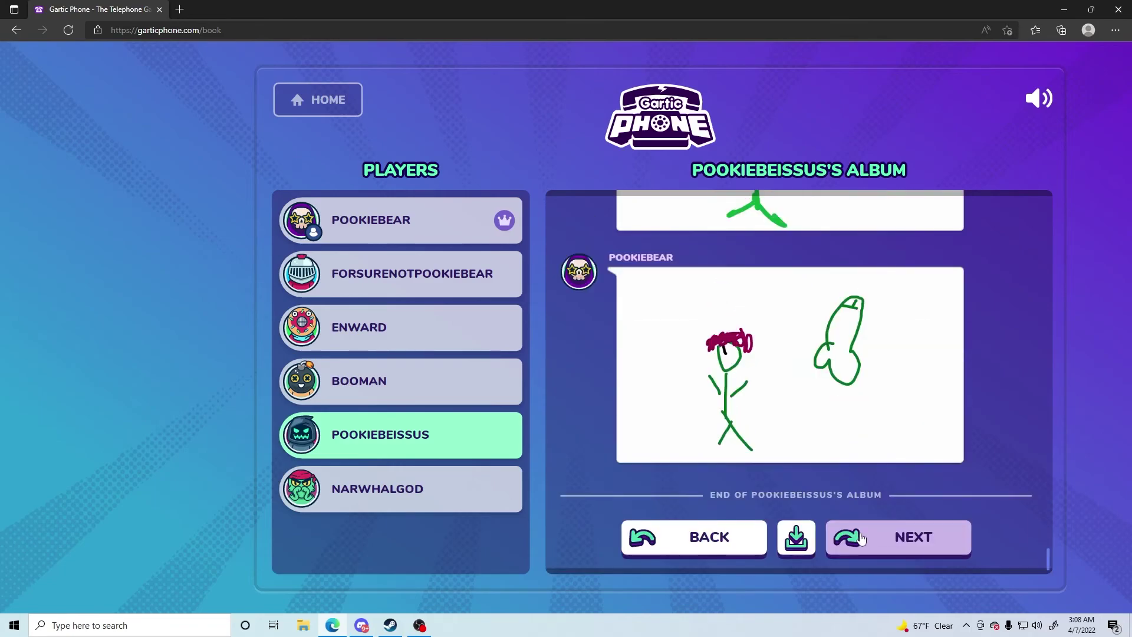